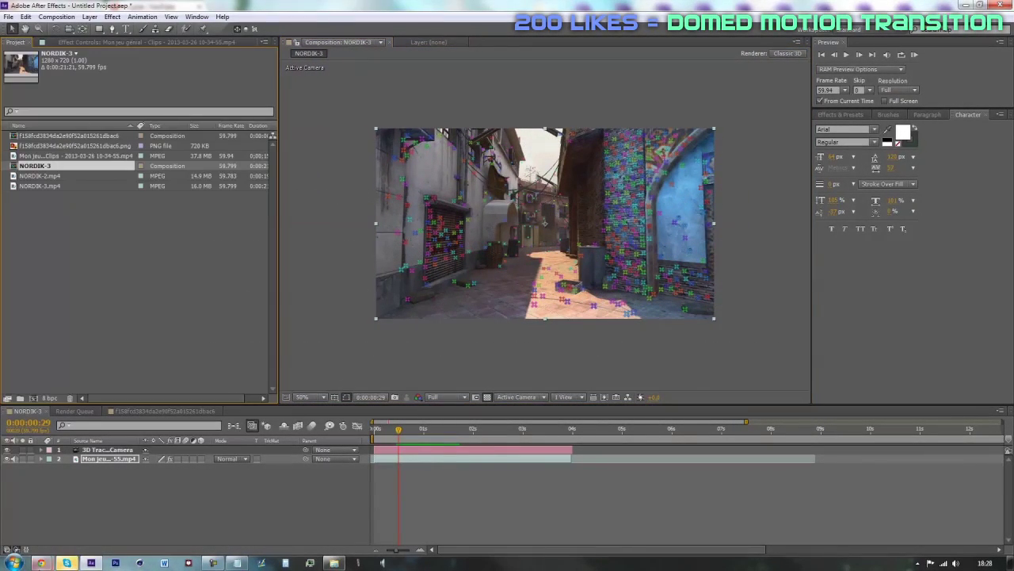
# Switch to Chrome to watch the second half of the "imagine" YouTube video as a reference, and return to After Effects.
pyautogui.moveTo(40, 563)
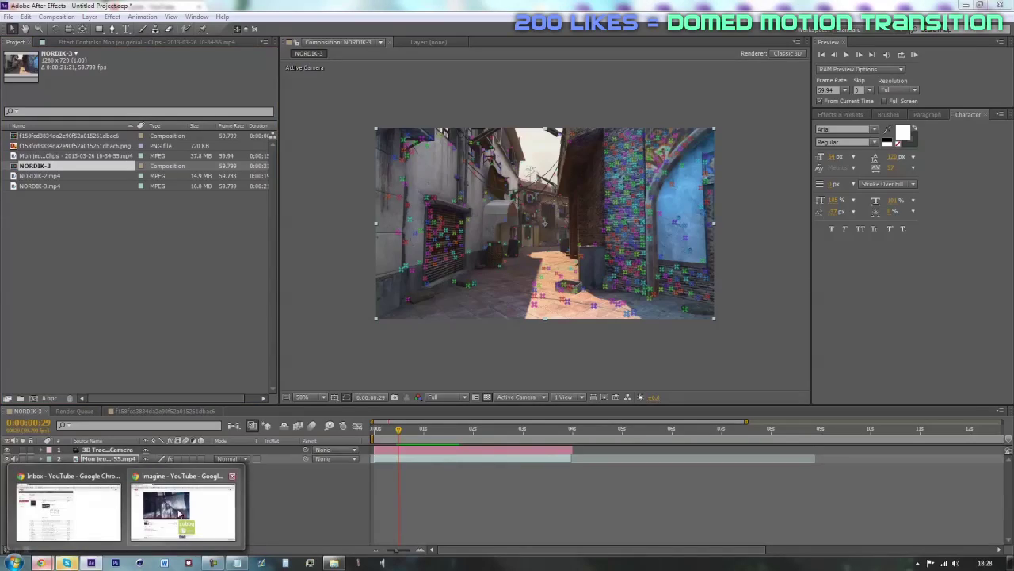
pyautogui.click(192, 504)
pyautogui.click(359, 331)
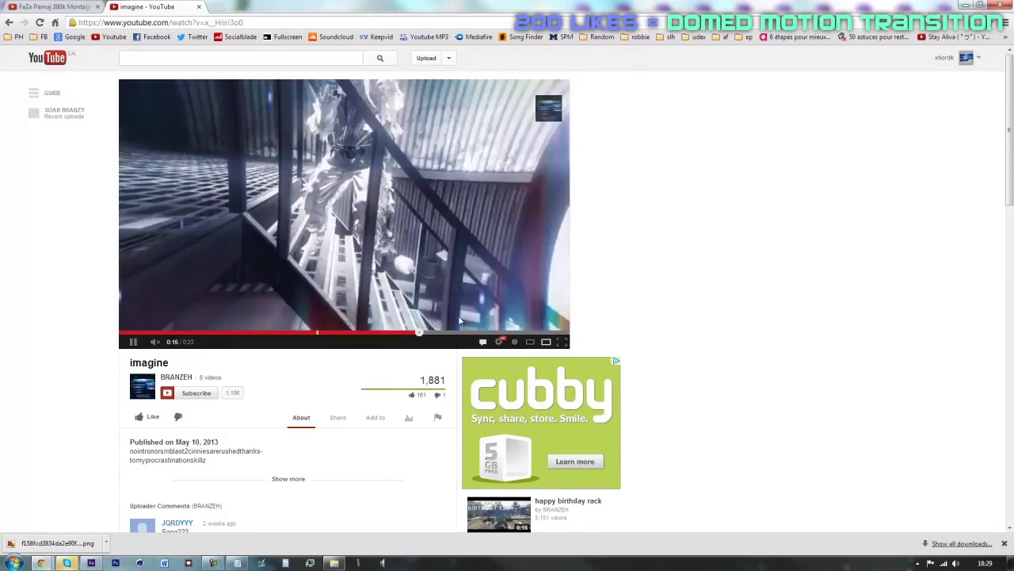
pyautogui.click(374, 332)
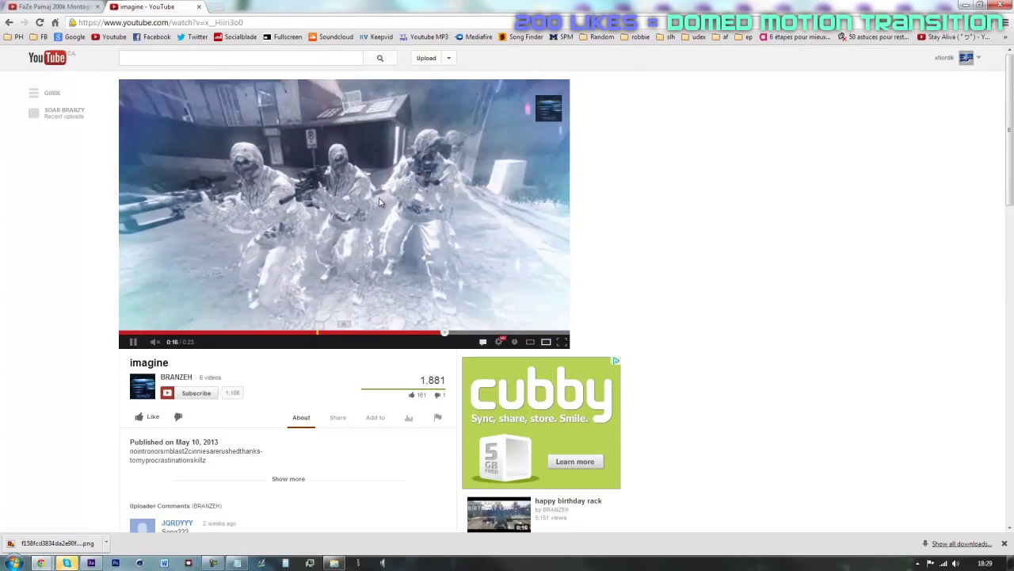
pyautogui.click(379, 198)
pyautogui.click(95, 561)
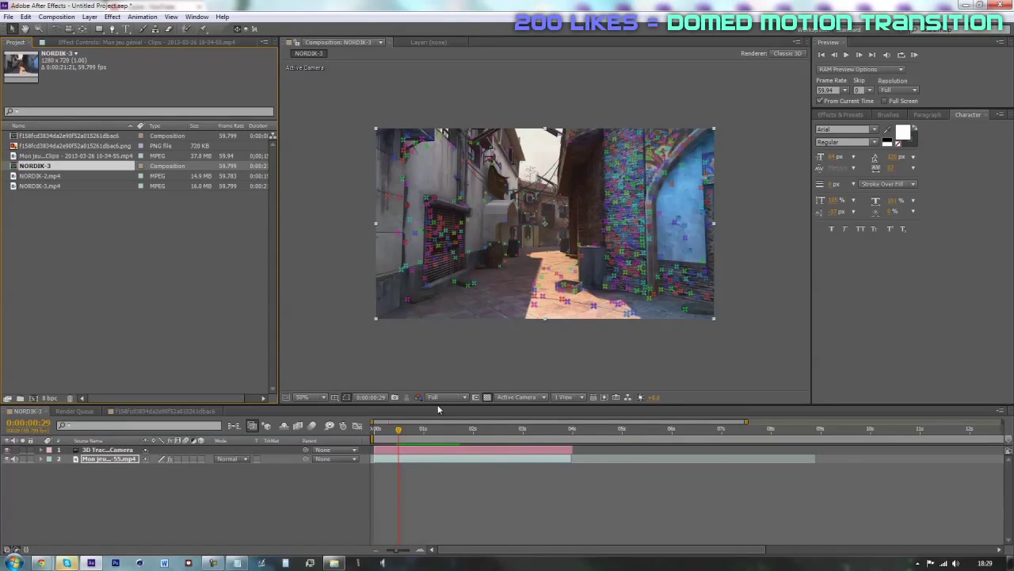
# Review the composition settings of NORDIK-3.
pyautogui.moveTo(401, 440); pyautogui.dragTo(428, 430)
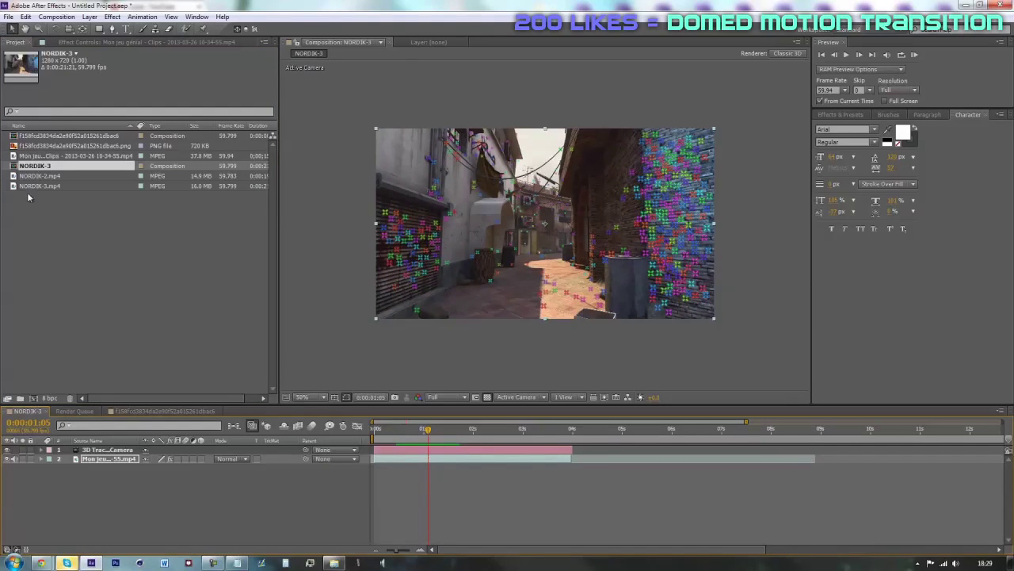
pyautogui.rightClick(33, 167)
pyautogui.click(47, 173)
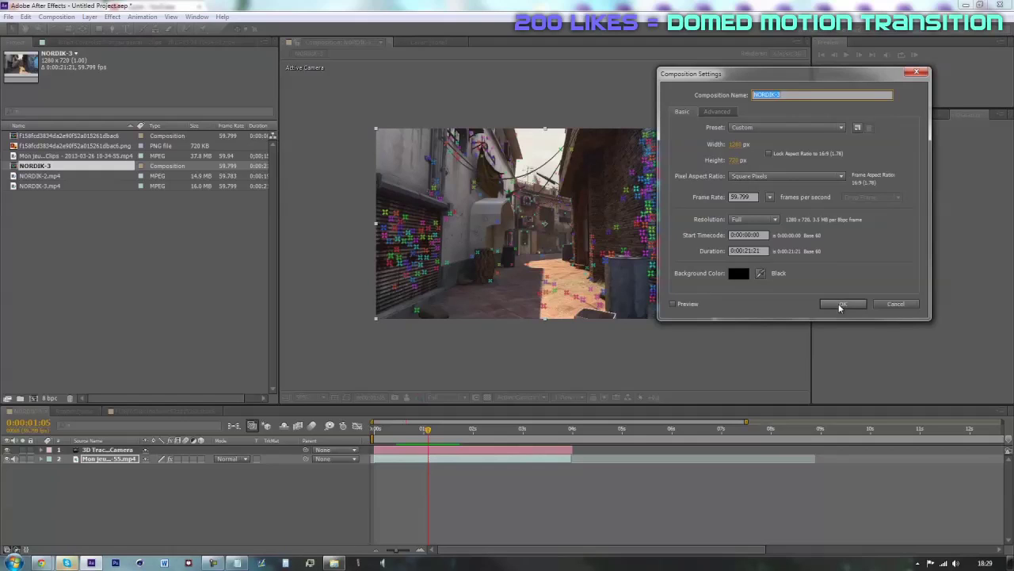
pyautogui.click(841, 304)
# Review the gameplay clip's tracking options and its 3D Camera Tracker effect, showing the track points over the footage.
pyautogui.moveTo(422, 442); pyautogui.dragTo(414, 472)
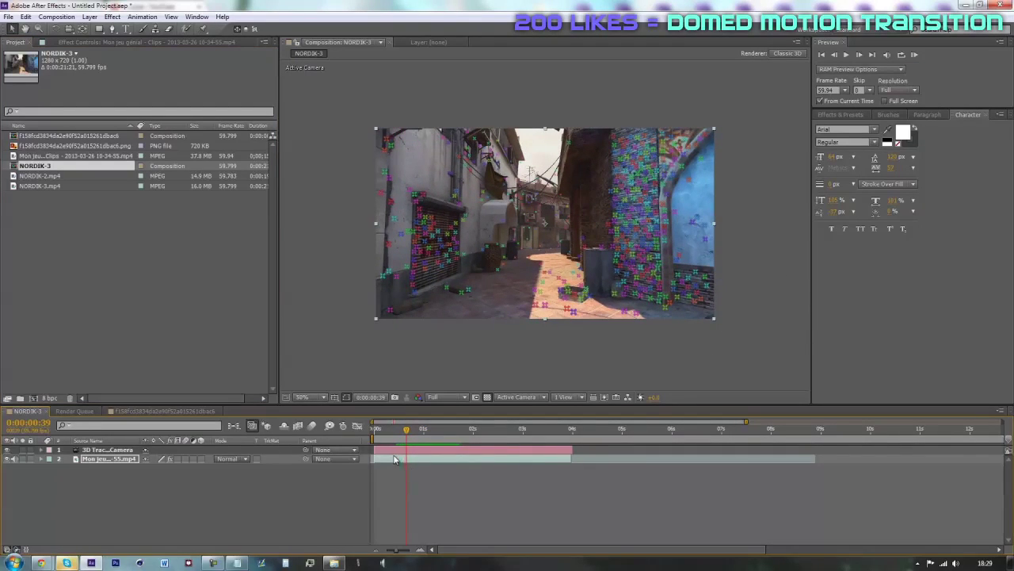
pyautogui.rightClick(390, 462)
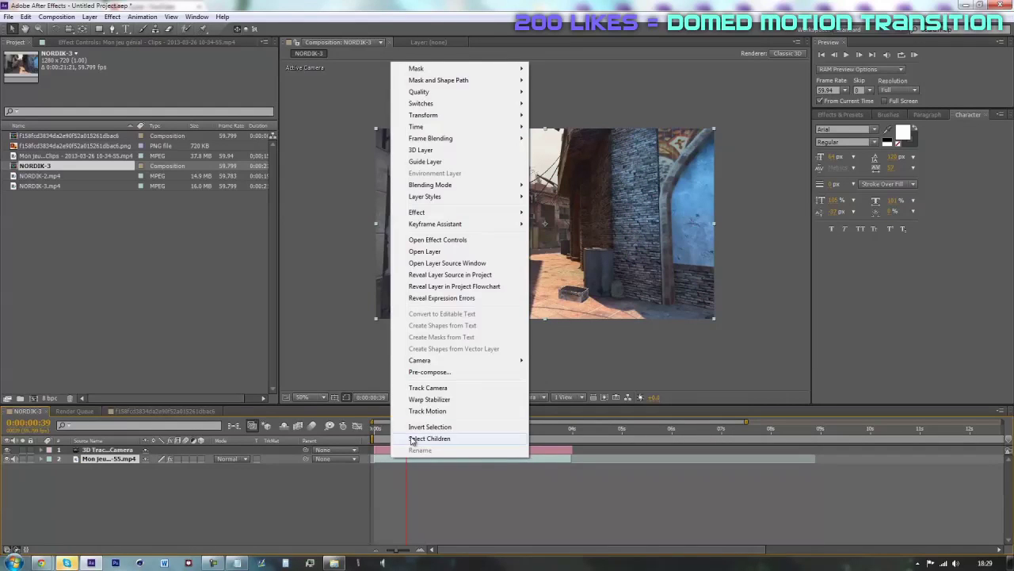
pyautogui.click(429, 497)
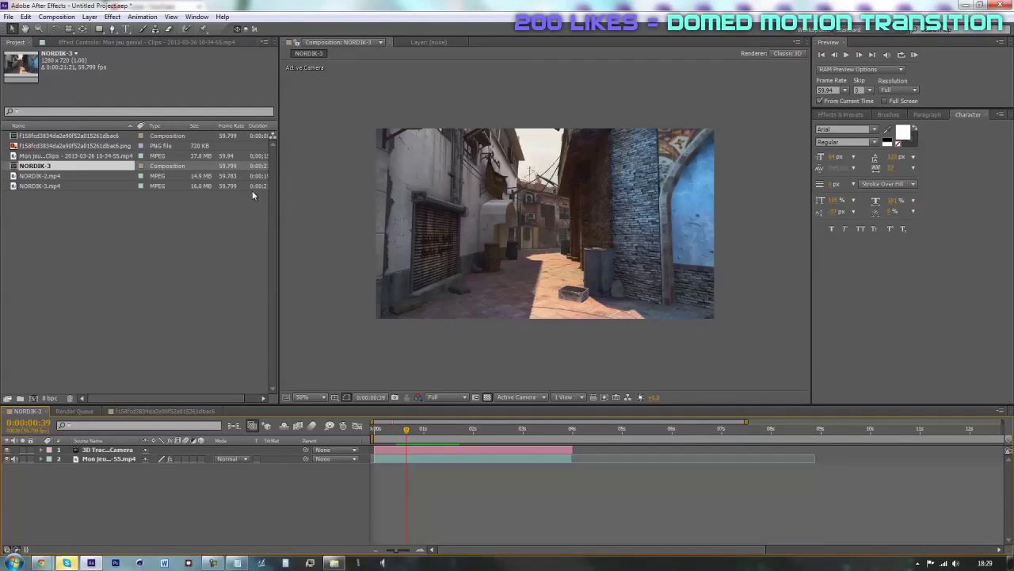
pyautogui.click(102, 42)
pyautogui.click(53, 67)
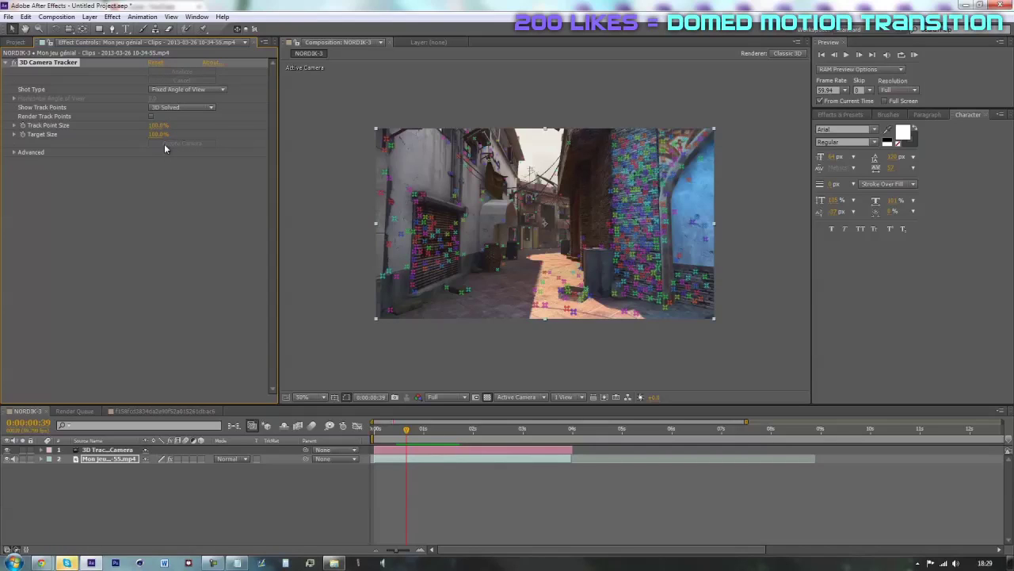
# Add a new text layer reading "90k" with the current time at 0:00:01:03.
pyautogui.click(429, 453)
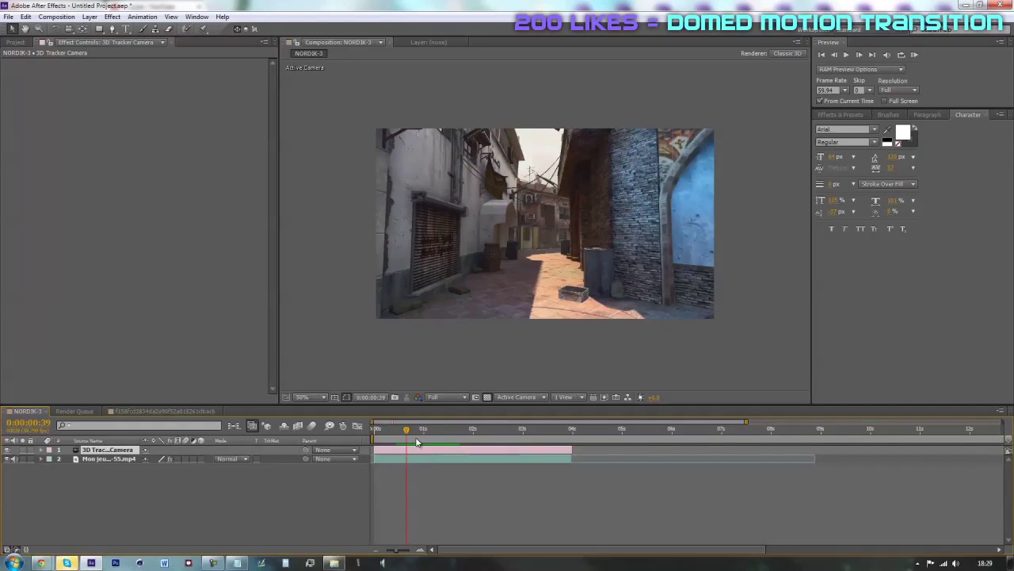
pyautogui.moveTo(417, 441)
pyautogui.mouseDown()
pyautogui.moveTo(446, 442)
pyautogui.moveTo(387, 442)
pyautogui.moveTo(422, 440)
pyautogui.moveTo(393, 456)
pyautogui.moveTo(426, 438)
pyautogui.mouseUp()
pyautogui.click(462, 509)
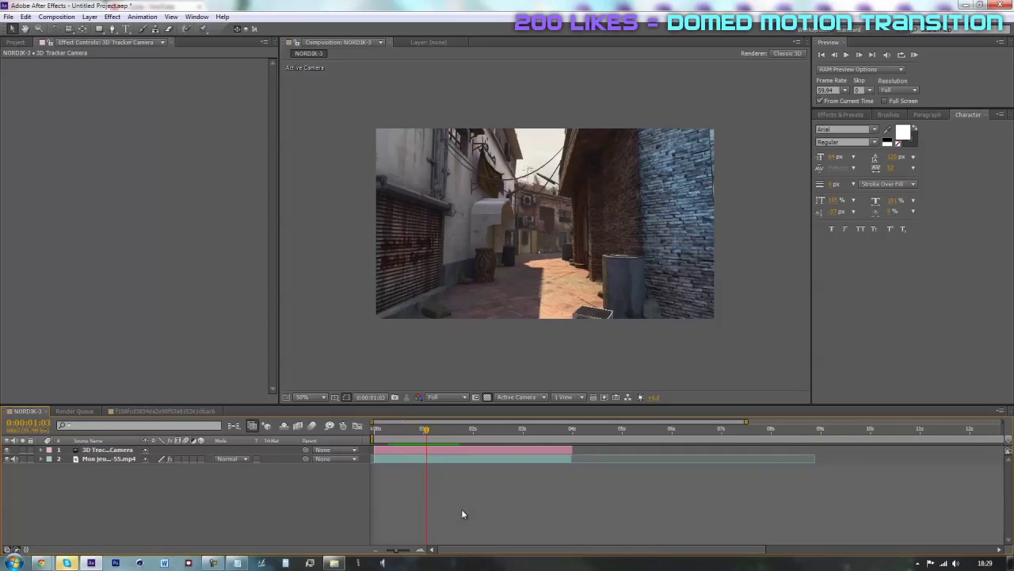
pyautogui.rightClick(523, 493)
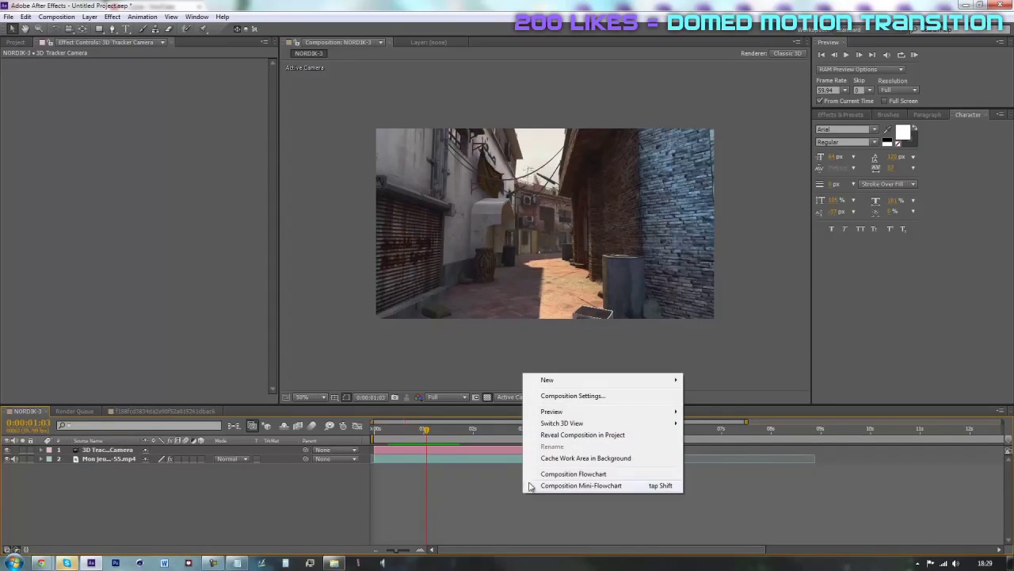
pyautogui.click(479, 503)
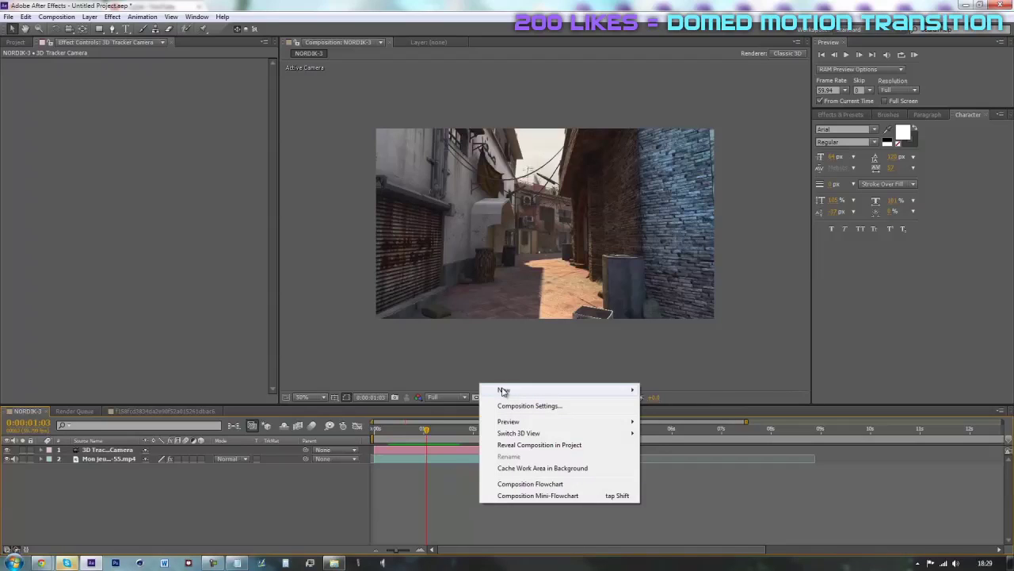
pyautogui.moveTo(503, 390)
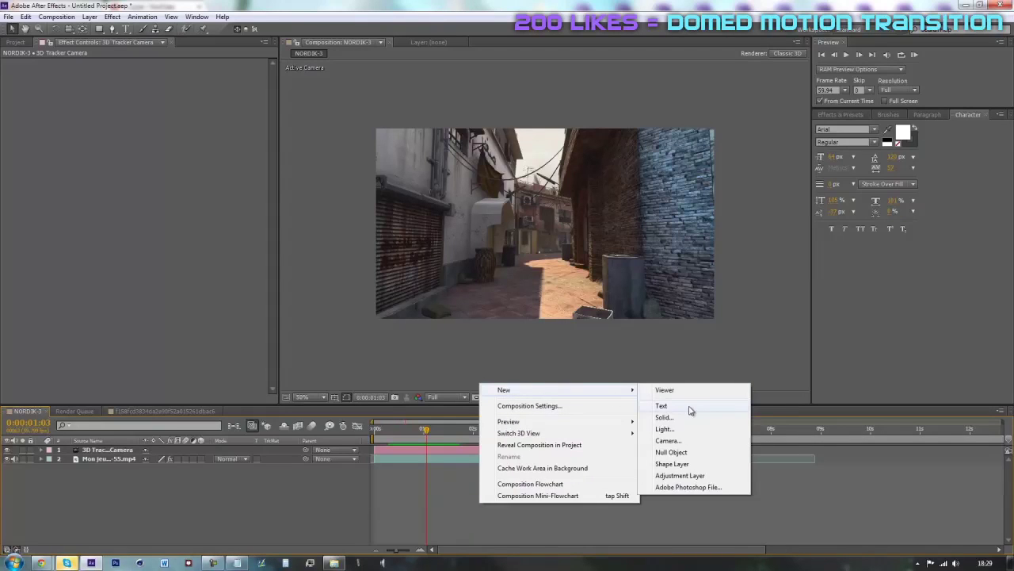
pyautogui.click(662, 405)
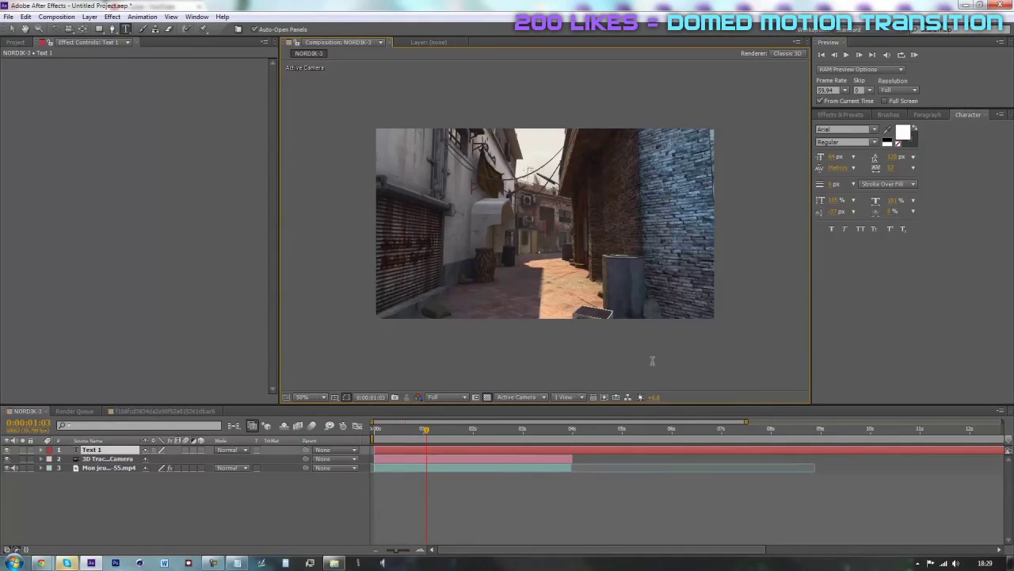
pyautogui.write('90k')
pyautogui.click(519, 485)
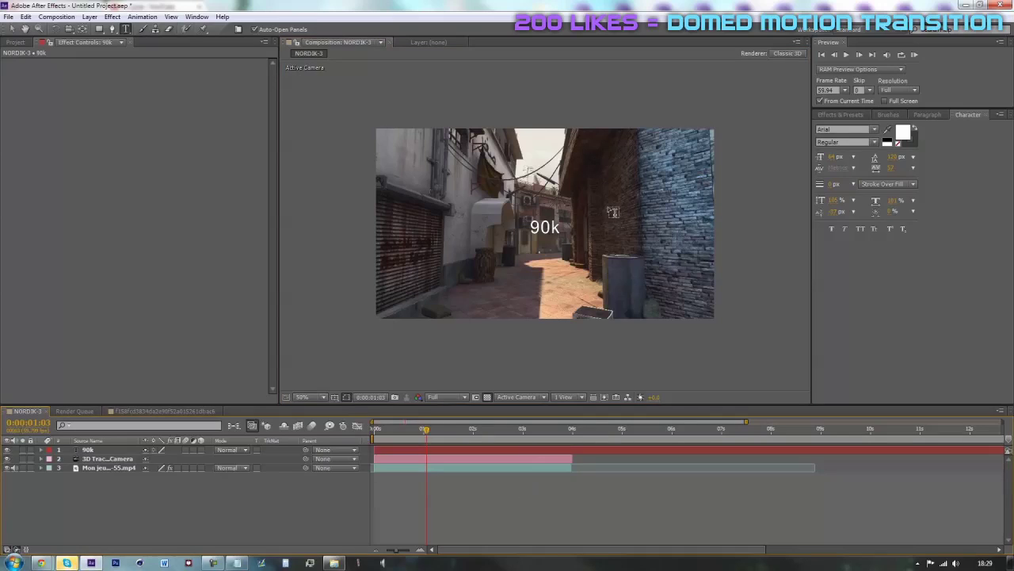
# Make the 90k text a 3D layer and check it against the tracked footage at 0:00:00:48.
pyautogui.scroll(2, 605, 244)
pyautogui.press(',')
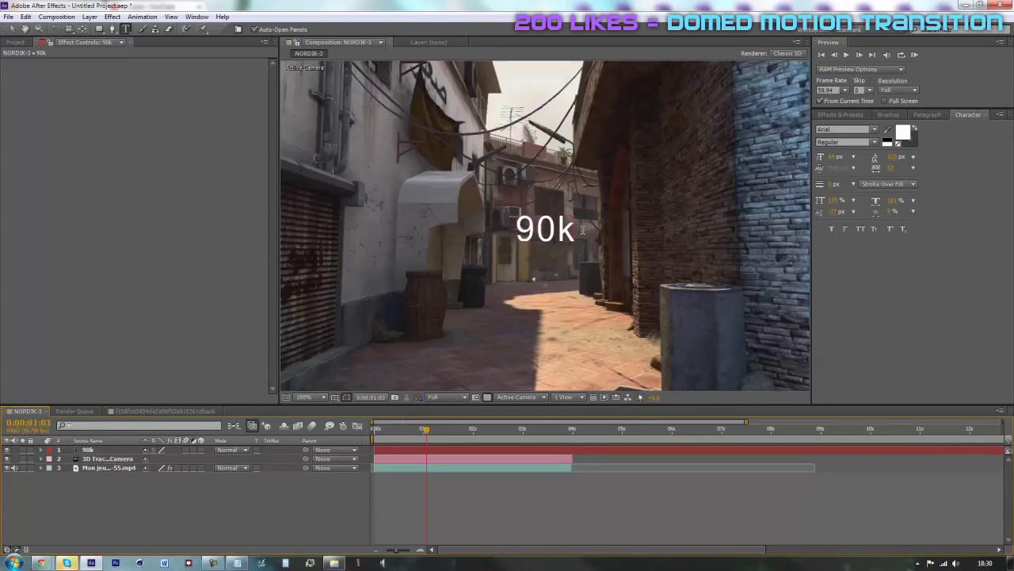
pyautogui.press(',')
pyautogui.press('.')
pyautogui.press(',')
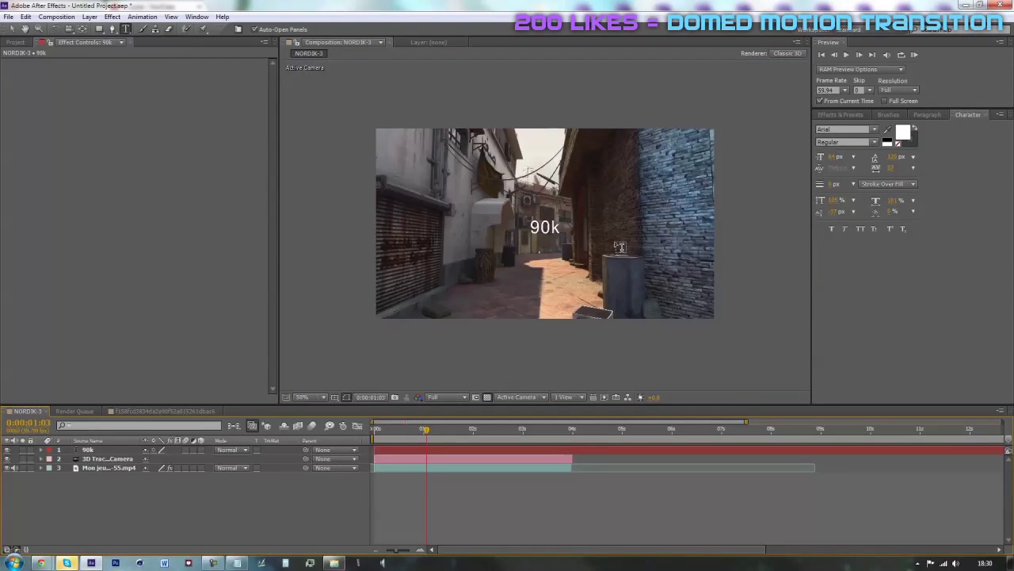
pyautogui.click(201, 450)
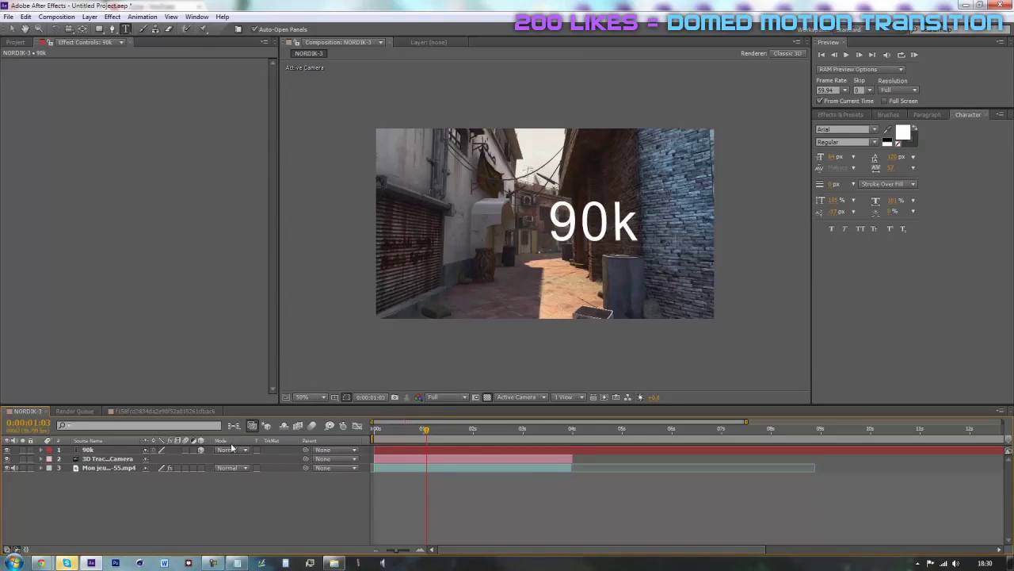
pyautogui.moveTo(426, 430)
pyautogui.mouseDown()
pyautogui.moveTo(379, 458)
pyautogui.moveTo(460, 441)
pyautogui.moveTo(387, 467)
pyautogui.moveTo(437, 459)
pyautogui.moveTo(415, 462)
pyautogui.moveTo(456, 434)
pyautogui.moveTo(381, 436)
pyautogui.moveTo(414, 432)
pyautogui.mouseUp()
# Add a Character Offset animator to the 90k text layer.
pyautogui.scroll(1, 624, 254)
pyautogui.scroll(1, 624, 253)
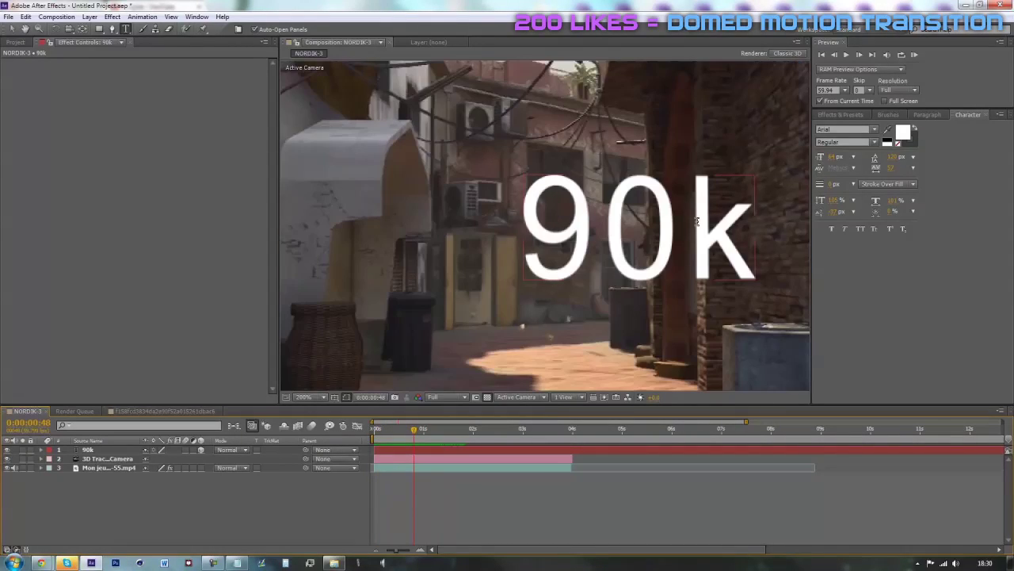
pyautogui.scroll(-3, 622, 255)
pyautogui.scroll(2, 621, 256)
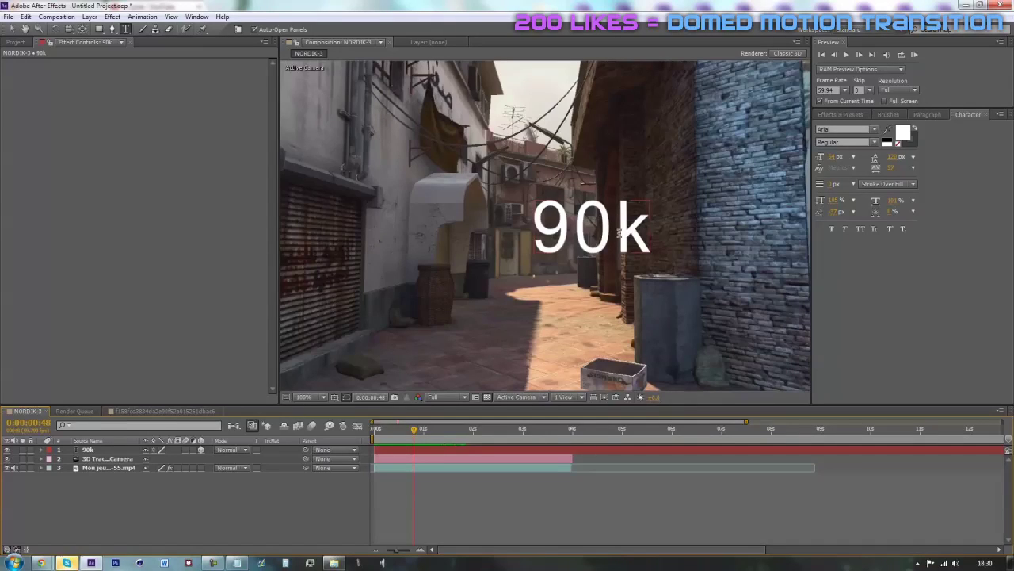
pyautogui.click(638, 228)
pyautogui.scroll(-1, 638, 228)
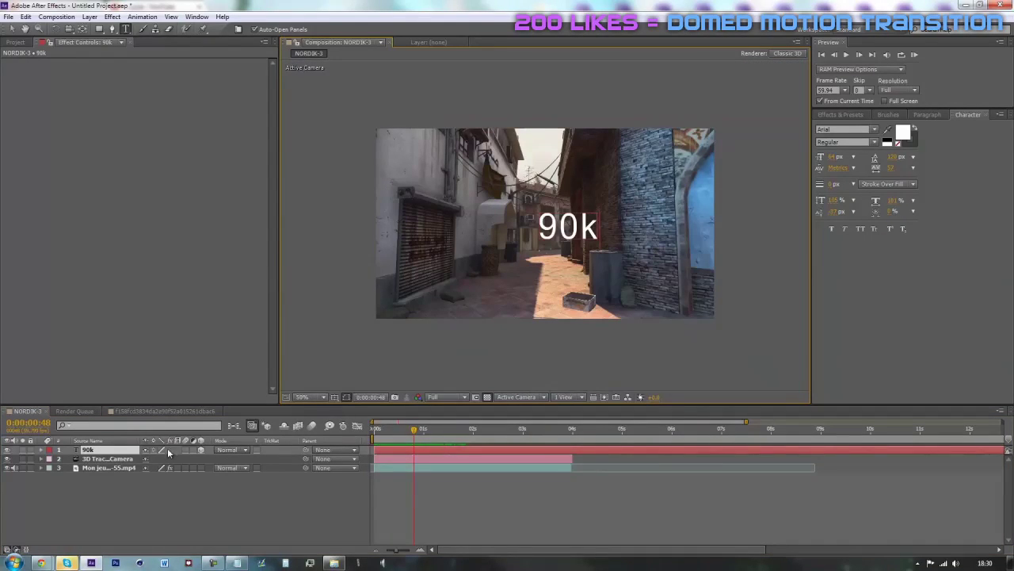
pyautogui.click(42, 450)
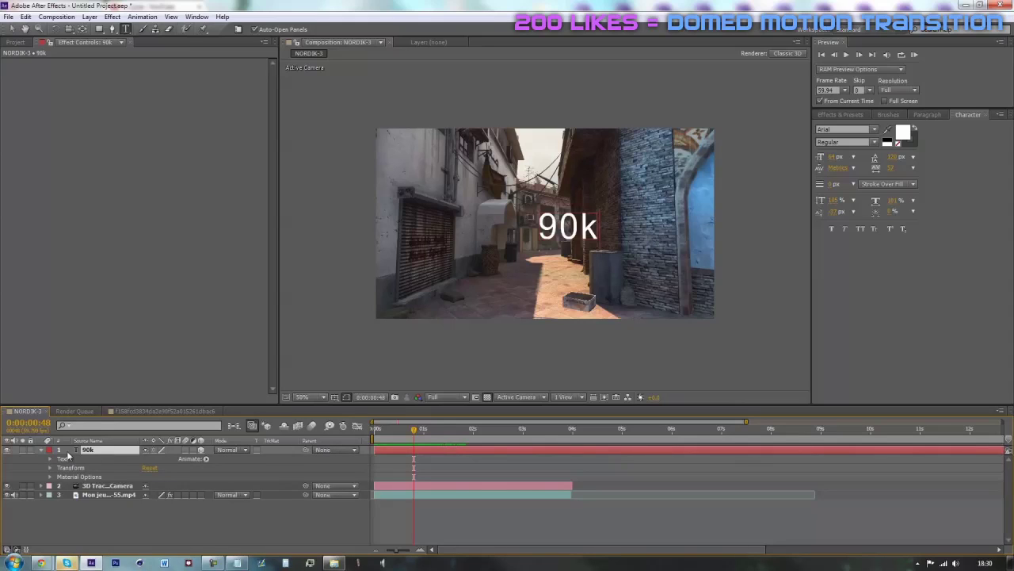
pyautogui.click(207, 460)
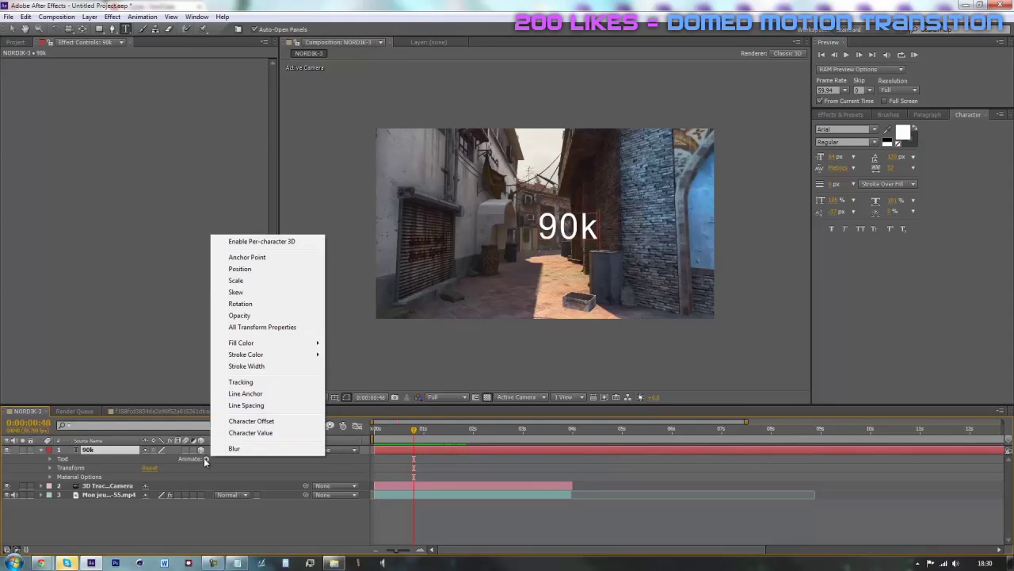
pyautogui.click(236, 422)
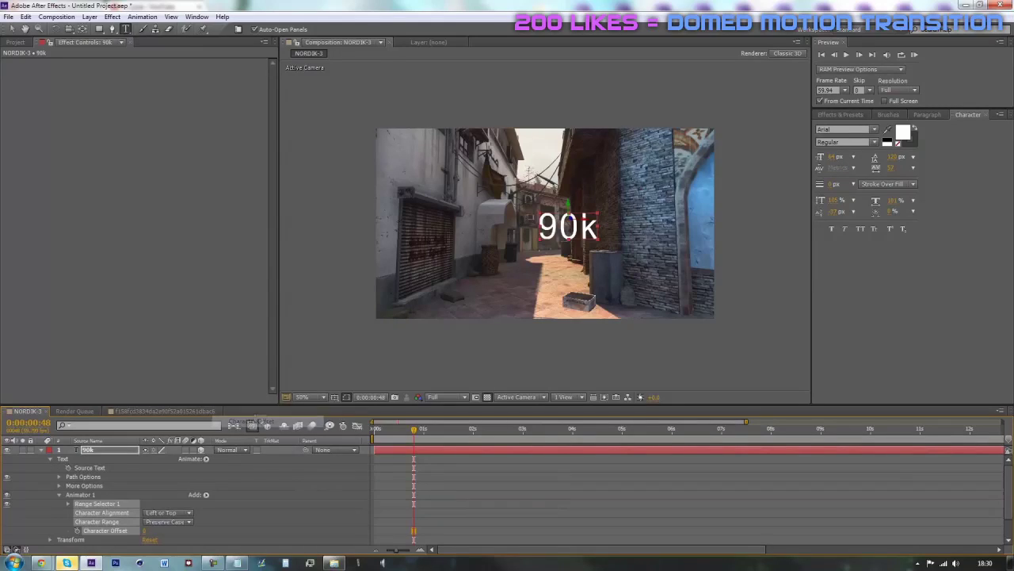
# Keyframe the Character Offset from 10 at 0:00:00:00 to 0 just before one second, and preview the changing text.
pyautogui.scroll(-2, 83, 519)
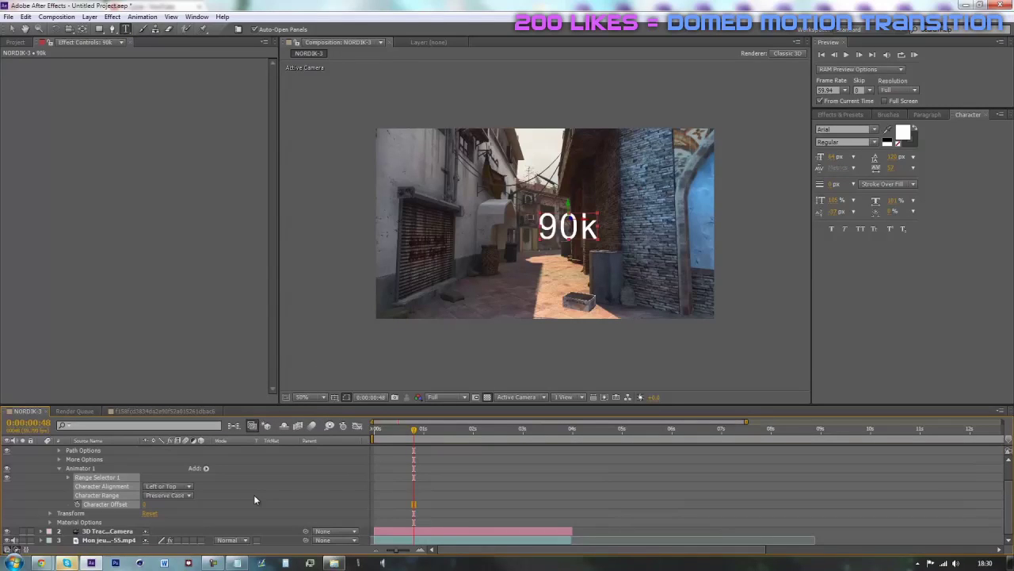
pyautogui.scroll(2, 152, 498)
pyautogui.moveTo(387, 433); pyautogui.dragTo(315, 451)
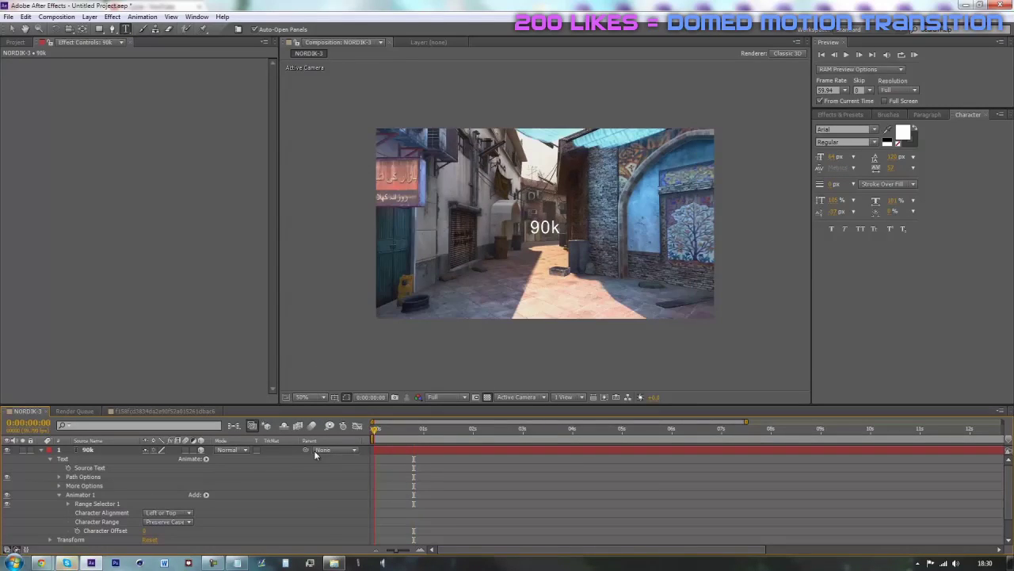
pyautogui.scroll(-1, 158, 515)
pyautogui.click(77, 504)
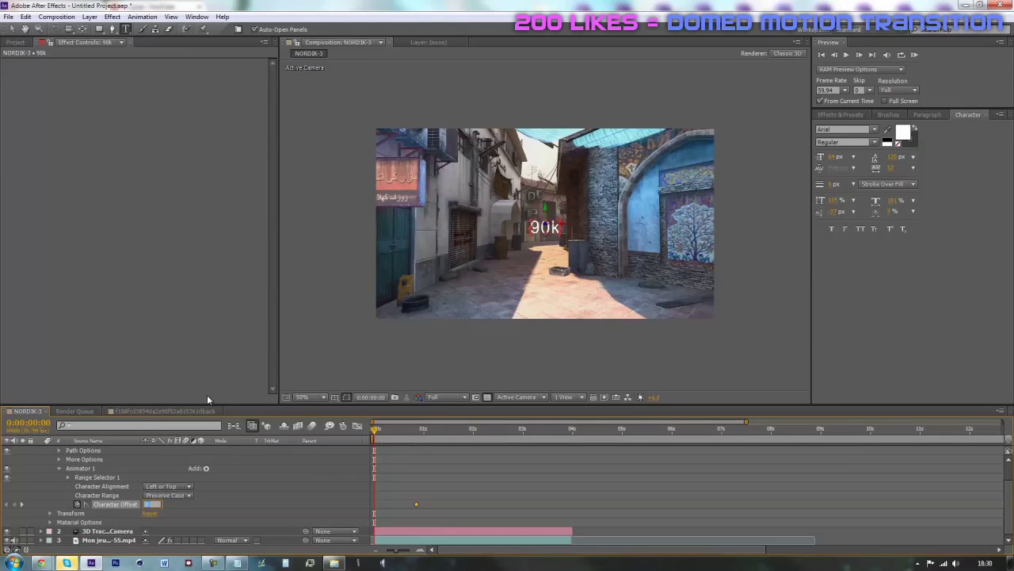
pyautogui.write('10')
pyautogui.press('Return')
pyautogui.moveTo(375, 431)
pyautogui.mouseDown()
pyautogui.moveTo(400, 437)
pyautogui.moveTo(373, 436)
pyautogui.mouseUp()
pyautogui.click(914, 55)
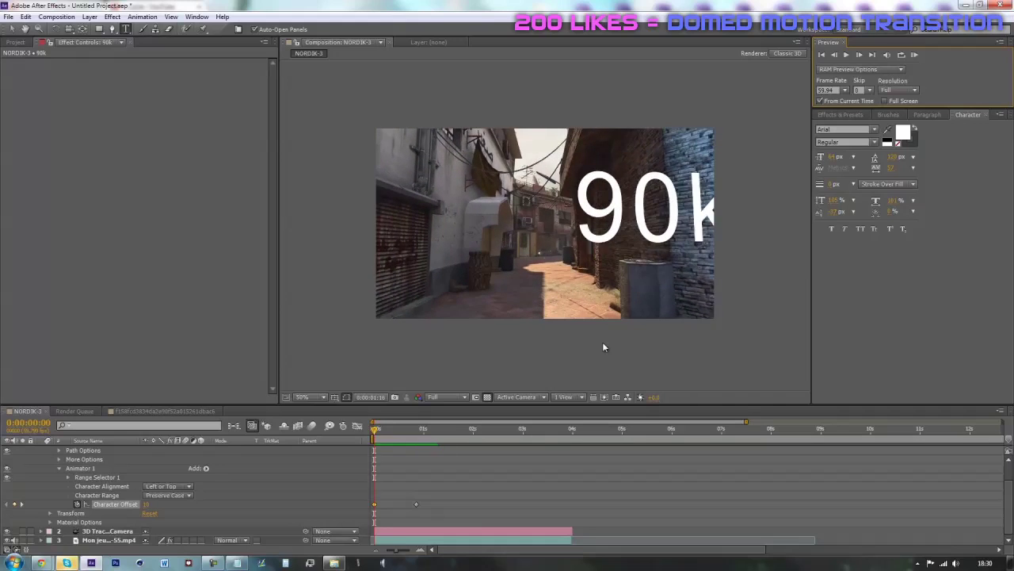
# Set the Character Offset keyframe at 0:00:00:00 to 50 and preview the animation.
pyautogui.click(376, 432)
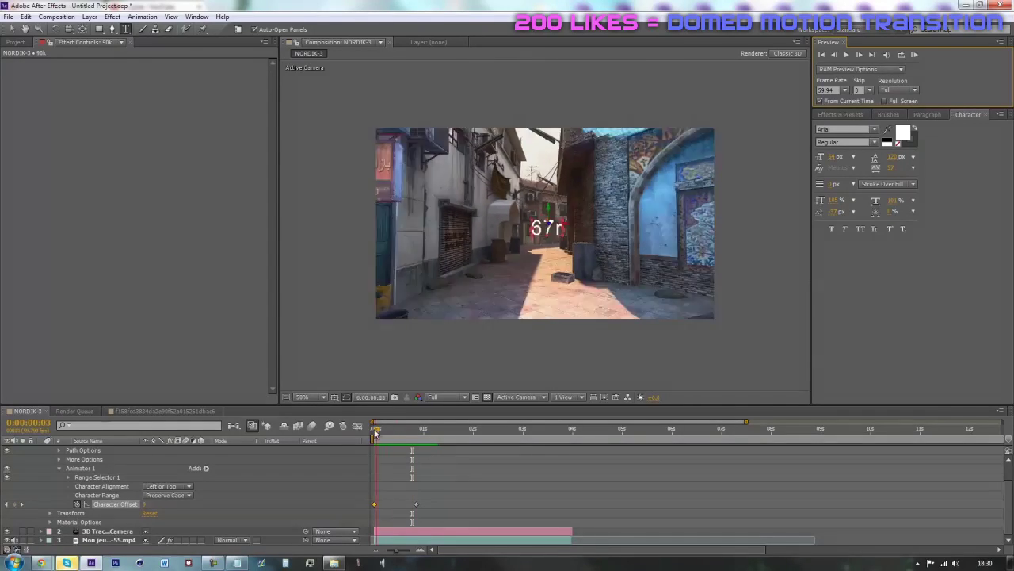
pyautogui.moveTo(376, 432); pyautogui.dragTo(373, 432)
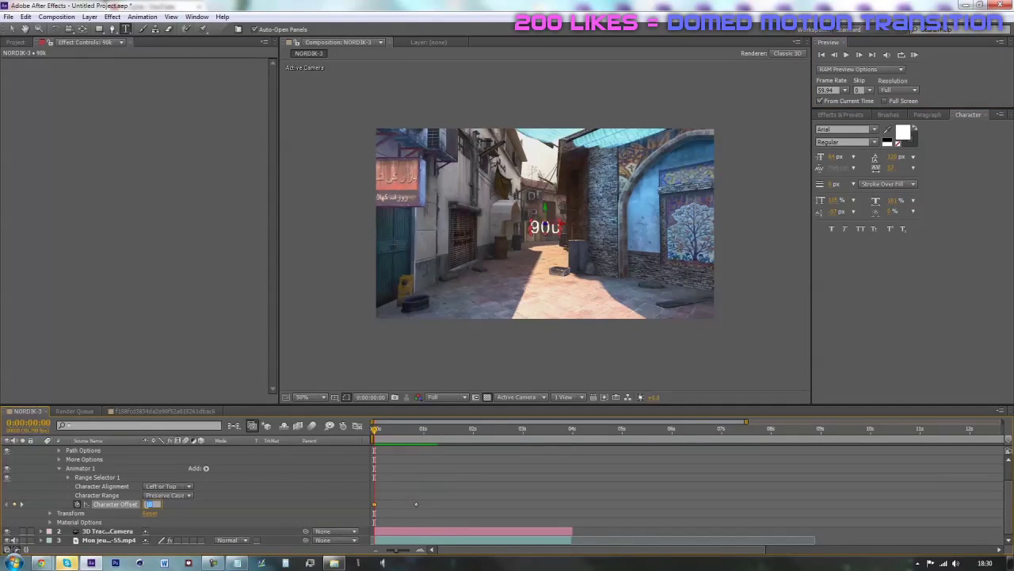
pyautogui.click(622, 457)
pyautogui.click(915, 54)
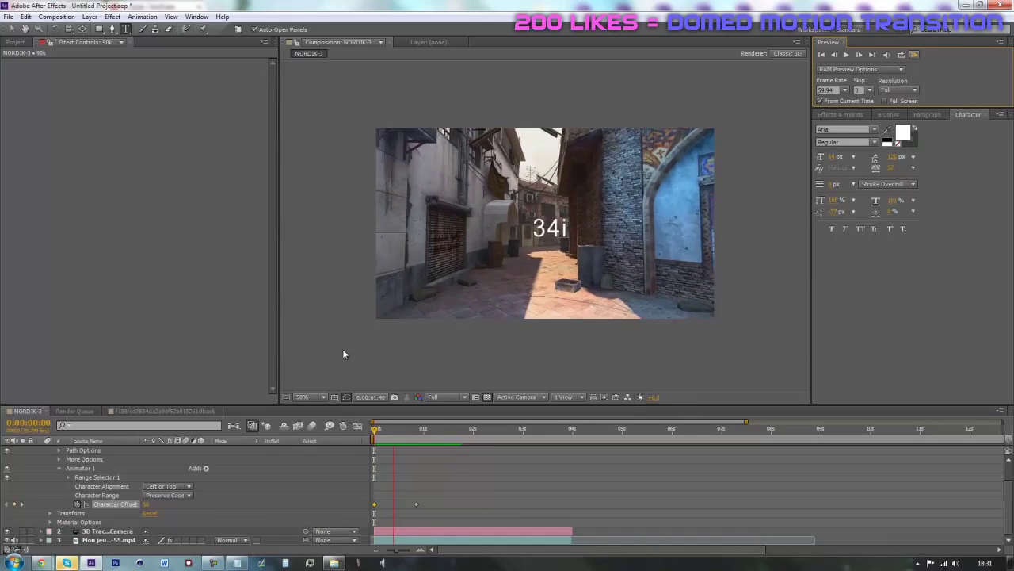
# Set the Character Offset keyframe at 0:00:00:00 to 25.
pyautogui.click(379, 431)
pyautogui.moveTo(377, 434); pyautogui.dragTo(369, 435)
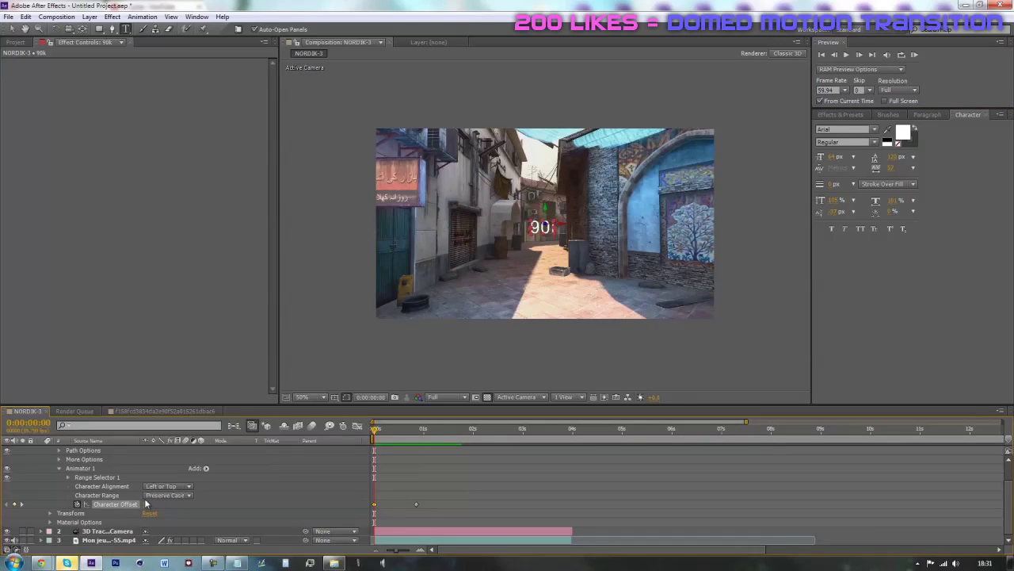
pyautogui.write('25')
pyautogui.press('Return')
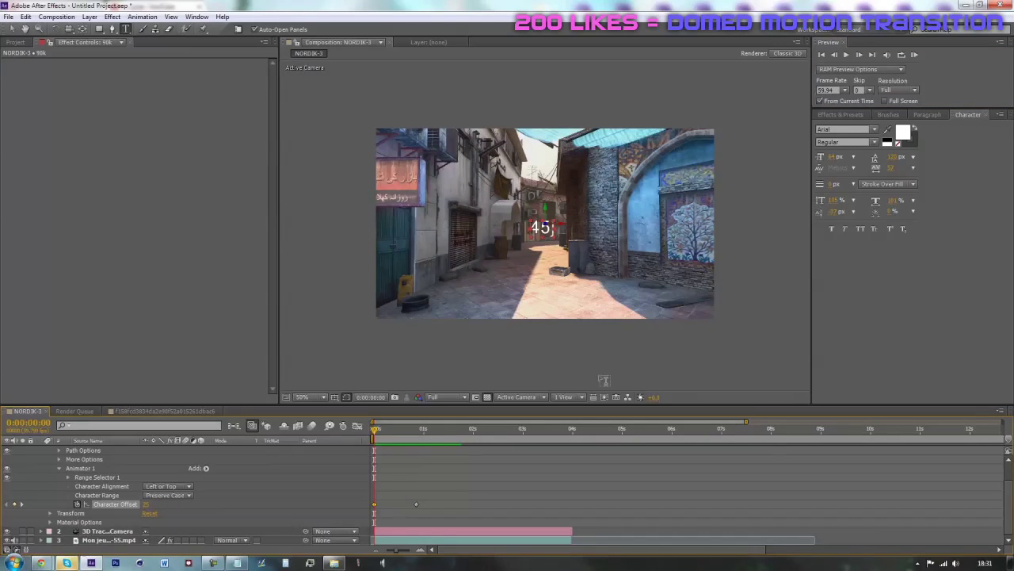
# Apply Easy Ease to the final Character Offset keyframe of the 90k text layer.
pyautogui.click(486, 493)
pyautogui.scroll(1, 114, 484)
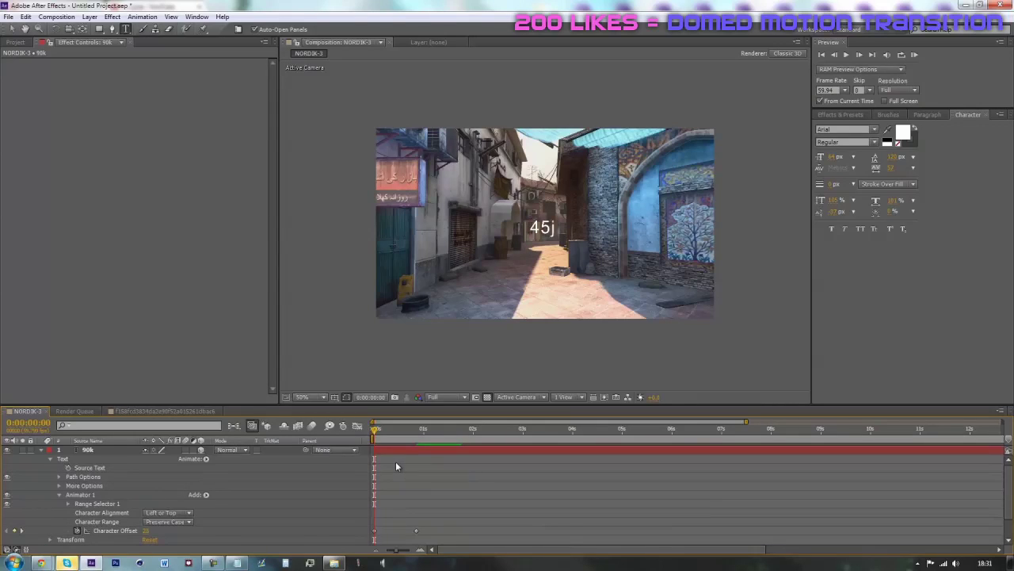
pyautogui.scroll(-1, 396, 466)
pyautogui.moveTo(379, 430); pyautogui.dragTo(405, 428)
pyautogui.moveTo(439, 492); pyautogui.dragTo(404, 520)
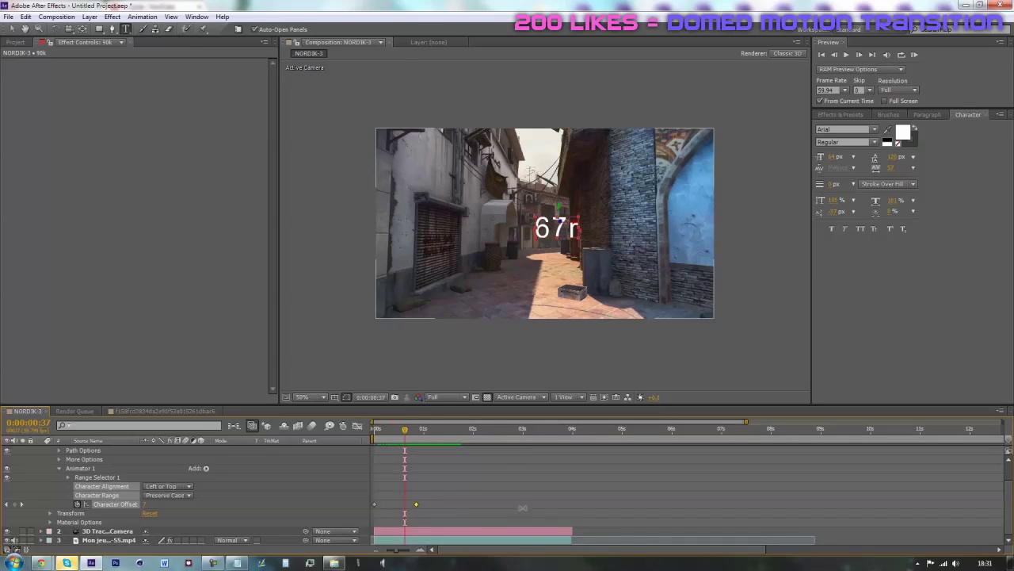
pyautogui.rightClick(420, 509)
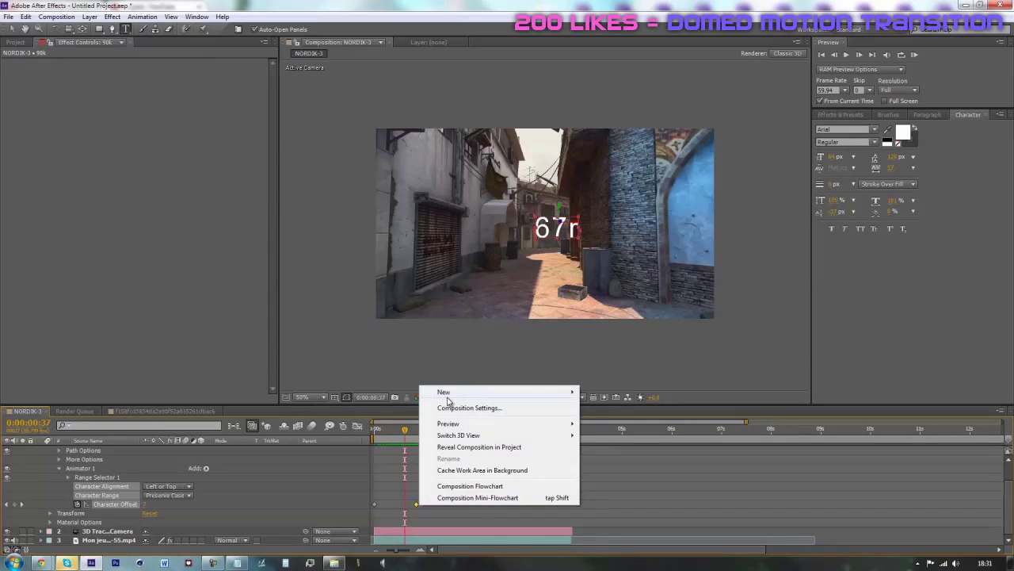
pyautogui.moveTo(446, 394)
pyautogui.rightClick(418, 505)
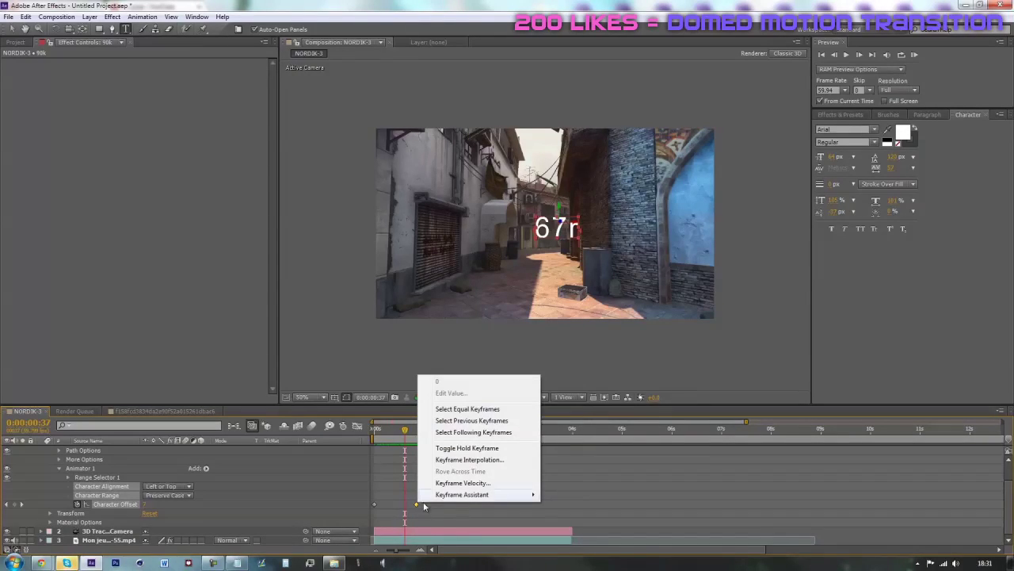
pyautogui.moveTo(457, 494)
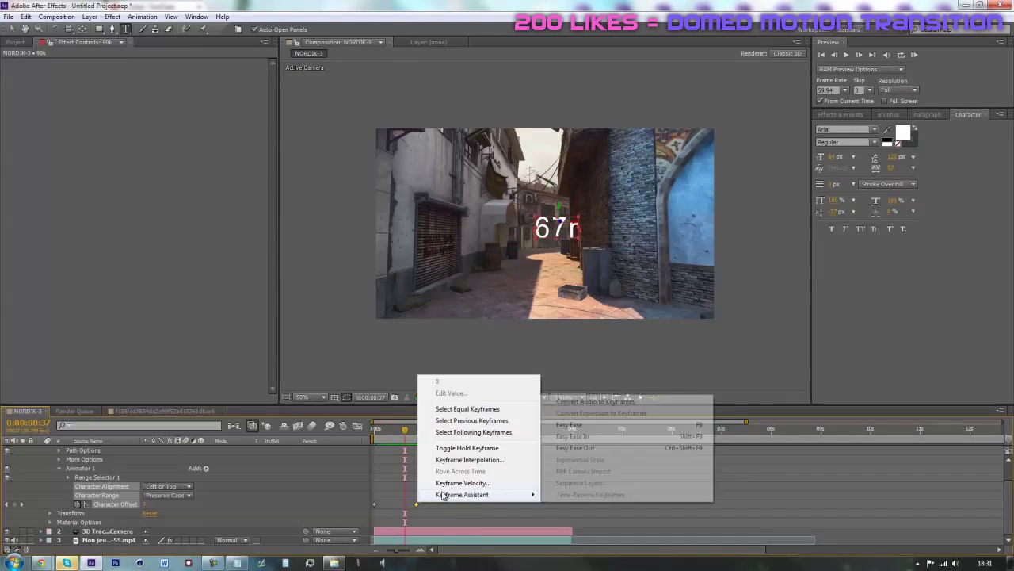
pyautogui.click(569, 424)
# Preview the eased character change from 0:00:00:00 and collapse the 90k layer's properties.
pyautogui.moveTo(408, 434); pyautogui.dragTo(373, 448)
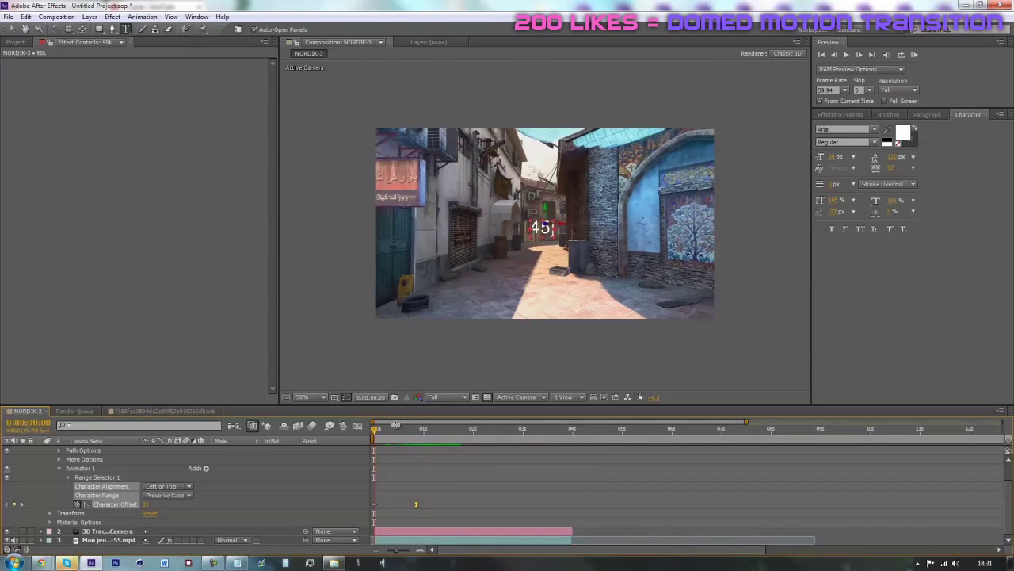
pyautogui.scroll(1, 591, 480)
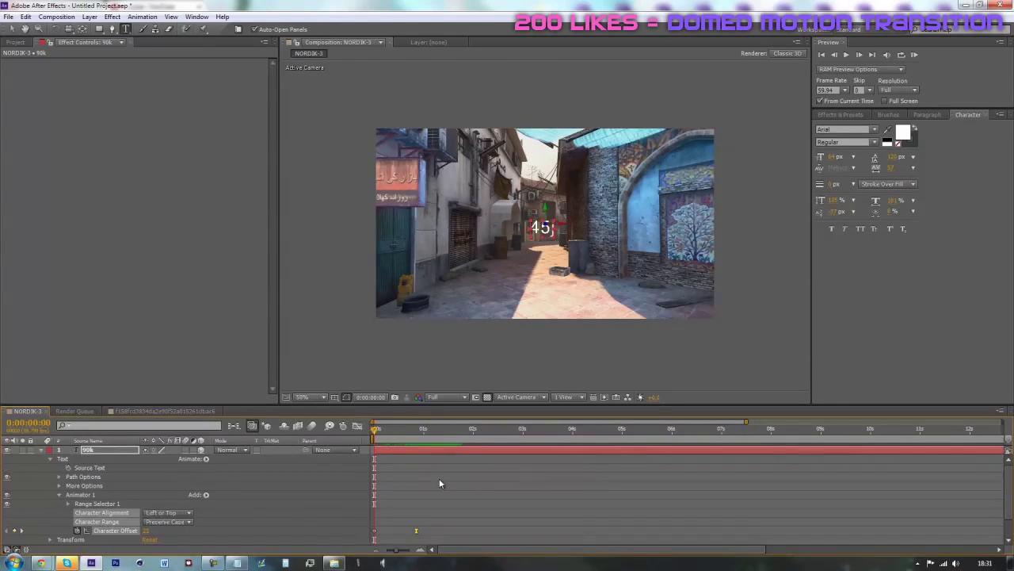
pyautogui.scroll(-1, 423, 479)
pyautogui.scroll(1, 406, 508)
pyautogui.moveTo(376, 432); pyautogui.dragTo(396, 429)
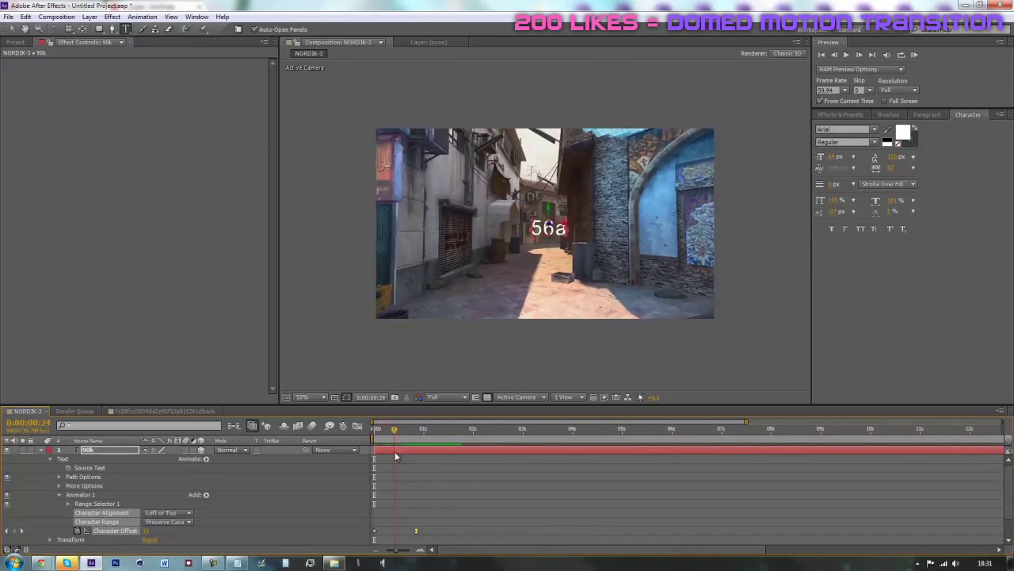
pyautogui.click(42, 450)
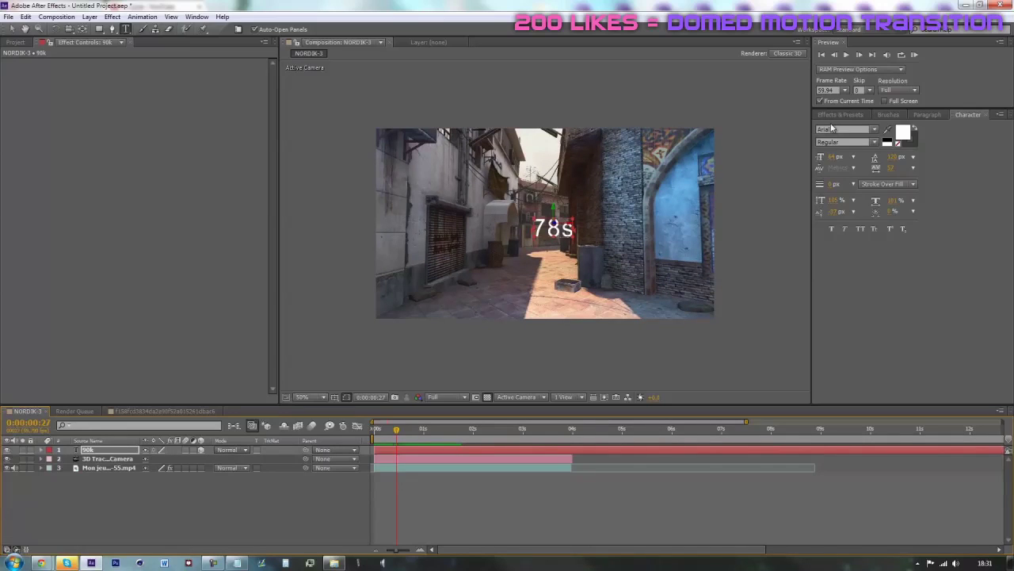
# Try adjusting the Focus Distance of the 3D tracker camera at 0:00:01:18.
pyautogui.click(49, 459)
pyautogui.click(50, 476)
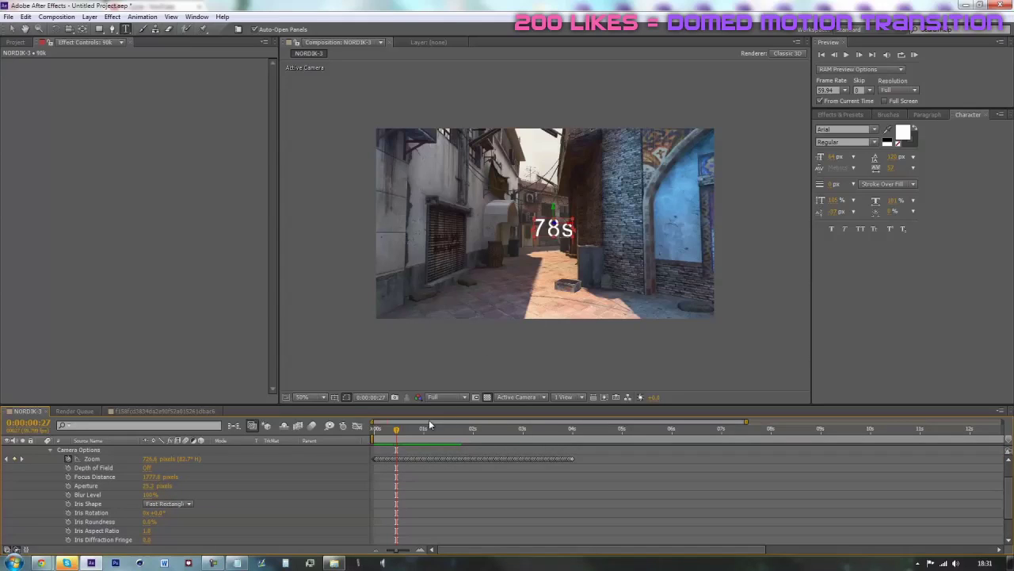
pyautogui.moveTo(429, 419); pyautogui.dragTo(439, 418)
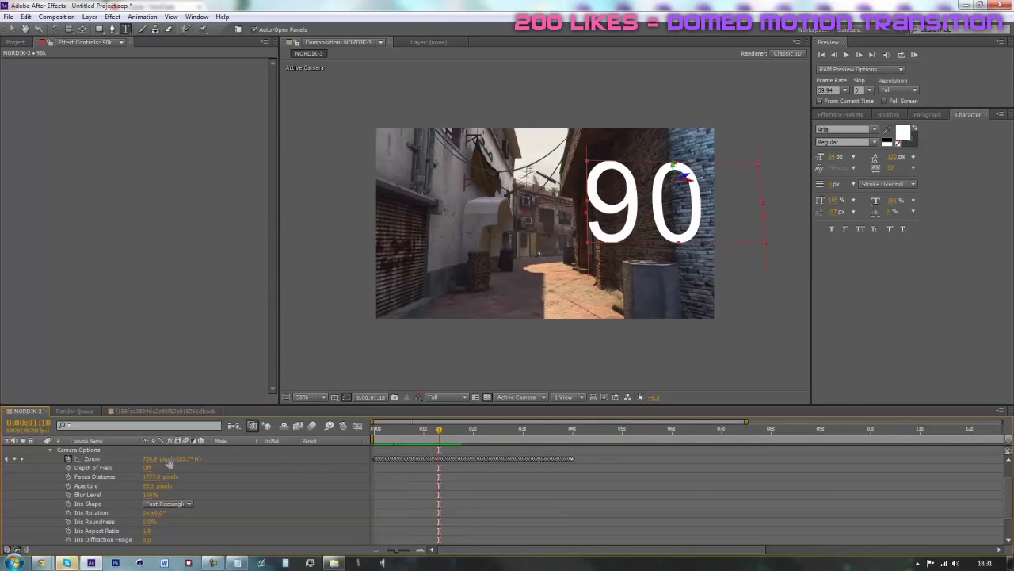
pyautogui.moveTo(161, 476); pyautogui.dragTo(225, 470)
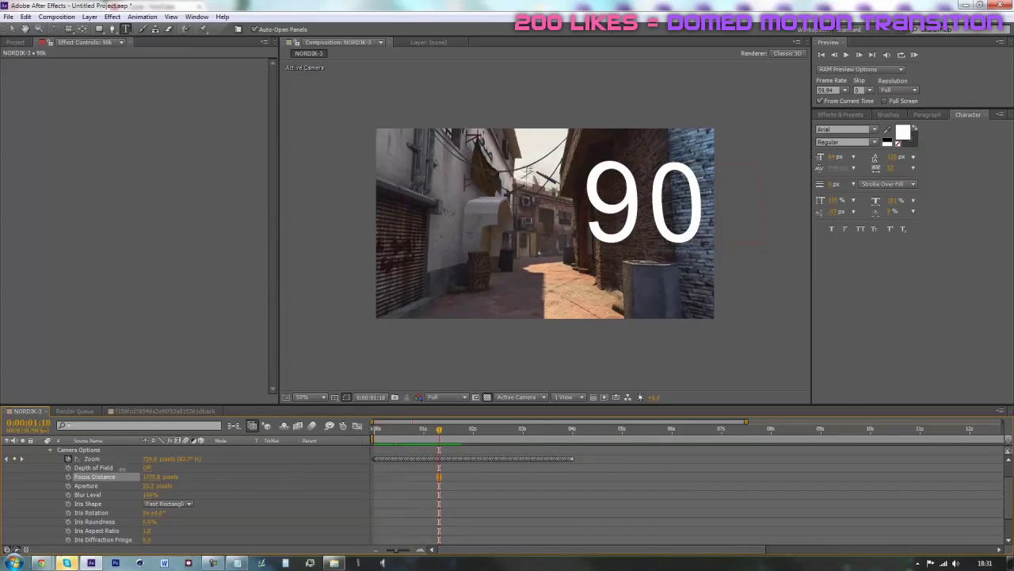
pyautogui.hotkey('ctrl', 'z')
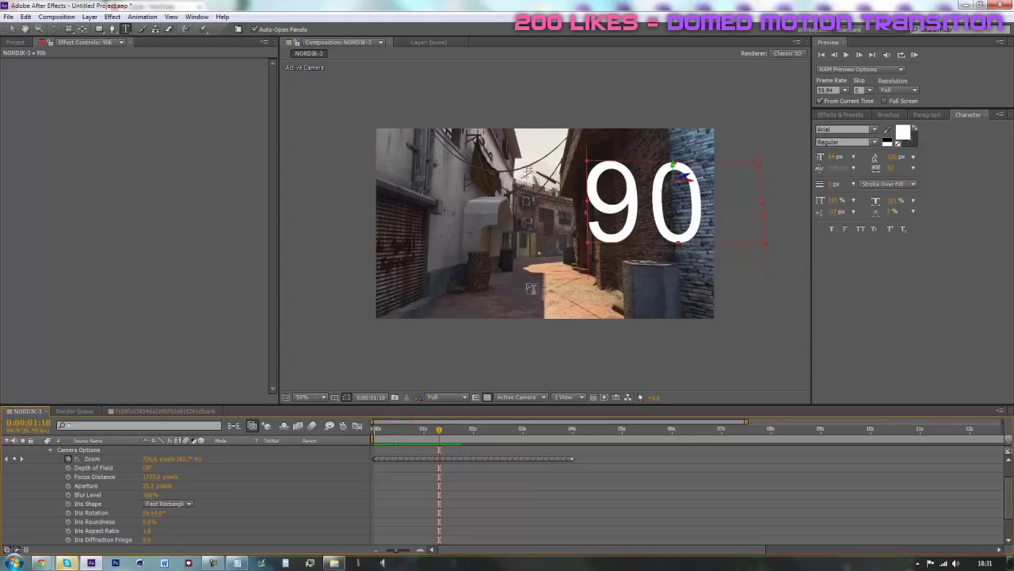
pyautogui.scroll(2, 147, 494)
pyautogui.click(42, 458)
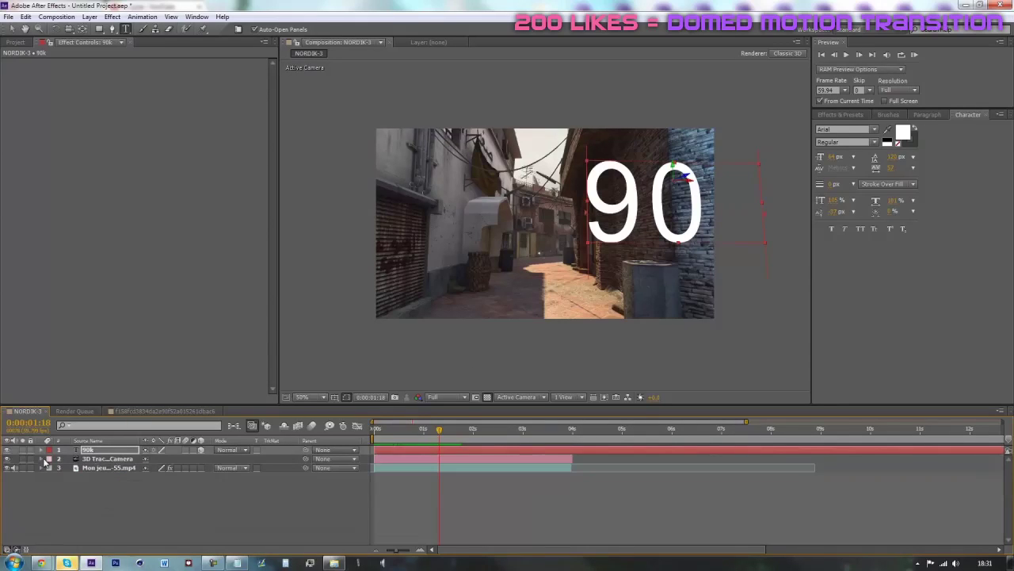
# Find the Gaussian Blur effect and apply it to the 90k text layer, with the time at 0:00:00:00.
pyautogui.scroll(-2, 503, 323)
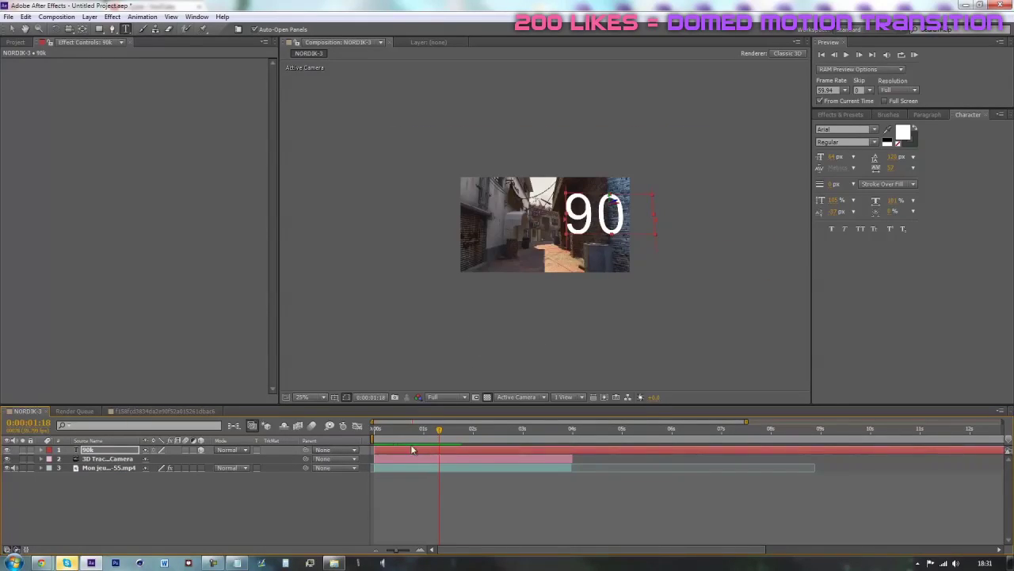
pyautogui.click(374, 429)
pyautogui.click(688, 349)
pyautogui.click(840, 115)
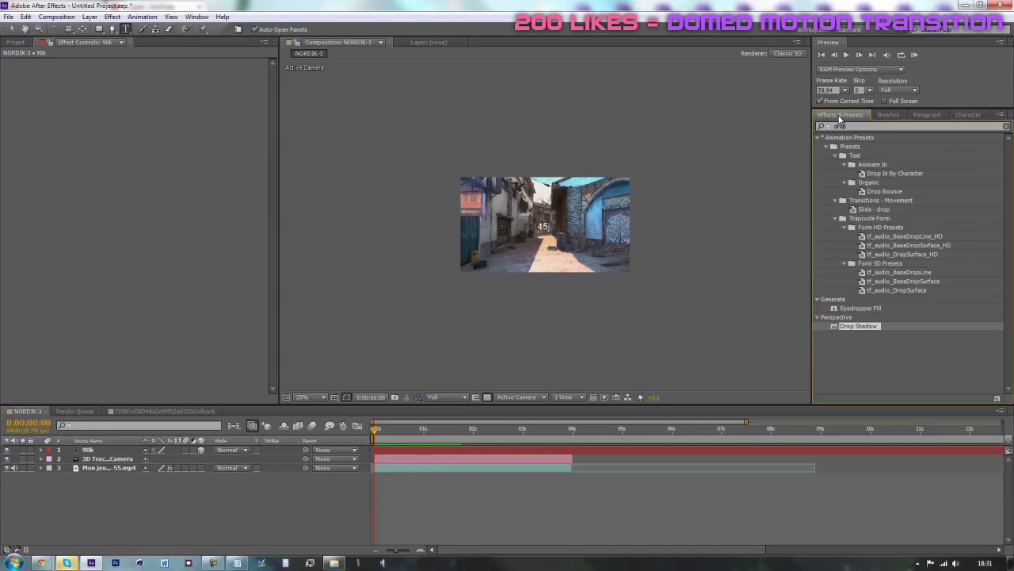
pyautogui.moveTo(849, 126); pyautogui.dragTo(801, 122)
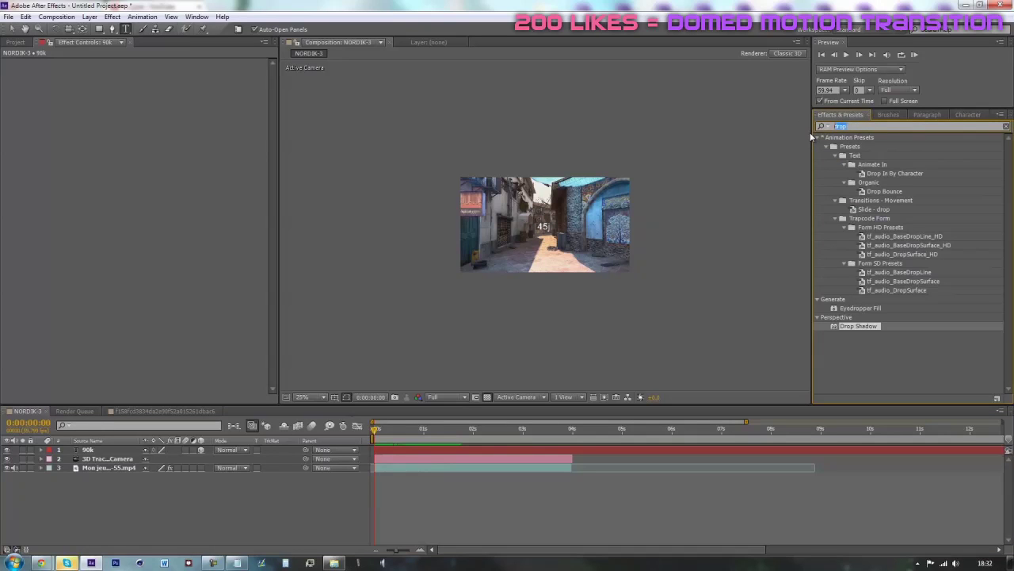
pyautogui.write('gaussd')
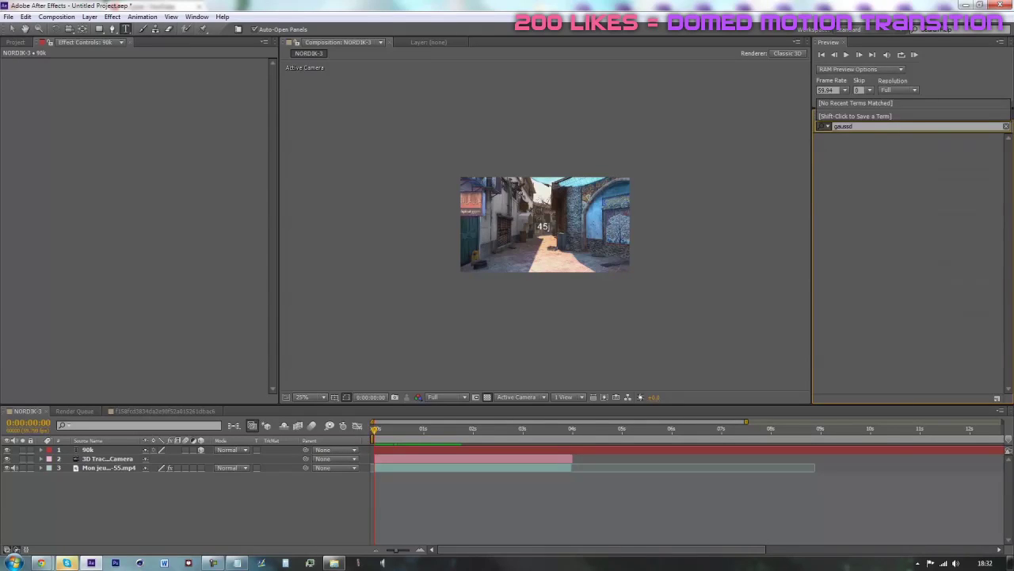
pyautogui.press('BackSpace')
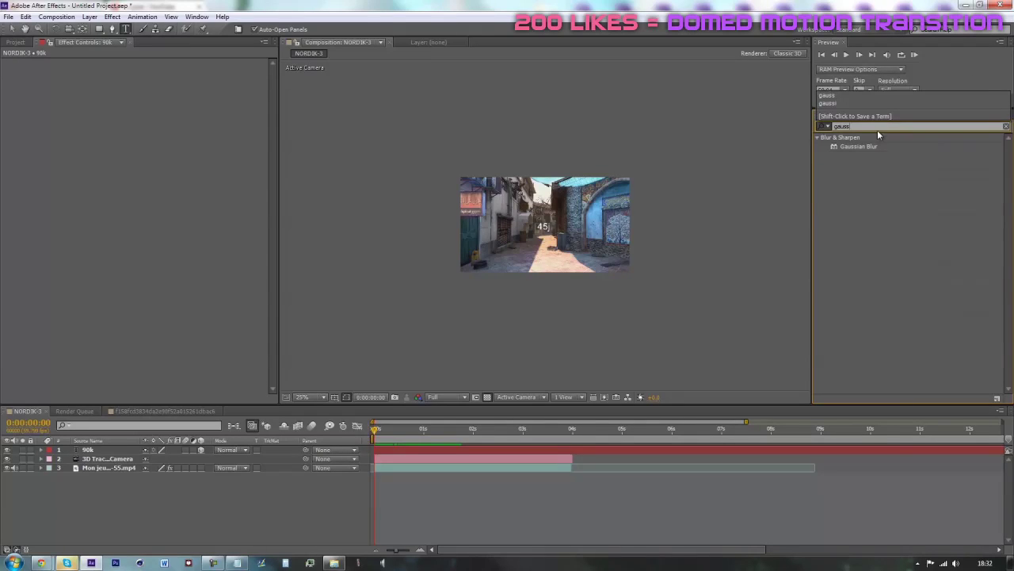
pyautogui.moveTo(852, 148); pyautogui.dragTo(466, 450)
# Examine the text against the street footage at several magnifications in the first frame.
pyautogui.scroll(1, 568, 282)
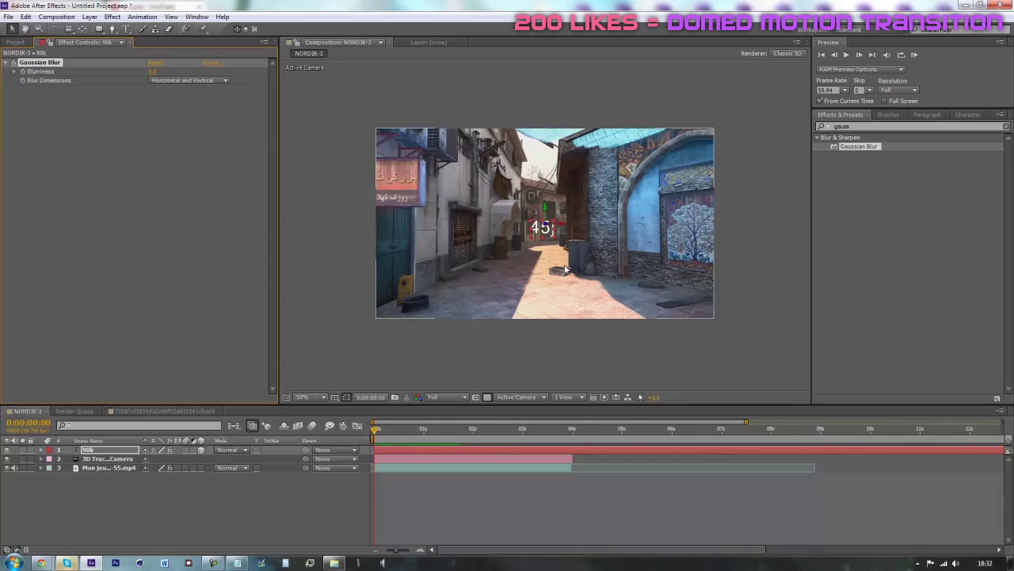
pyautogui.scroll(1, 557, 183)
pyautogui.scroll(-1, 552, 189)
pyautogui.scroll(1, 533, 289)
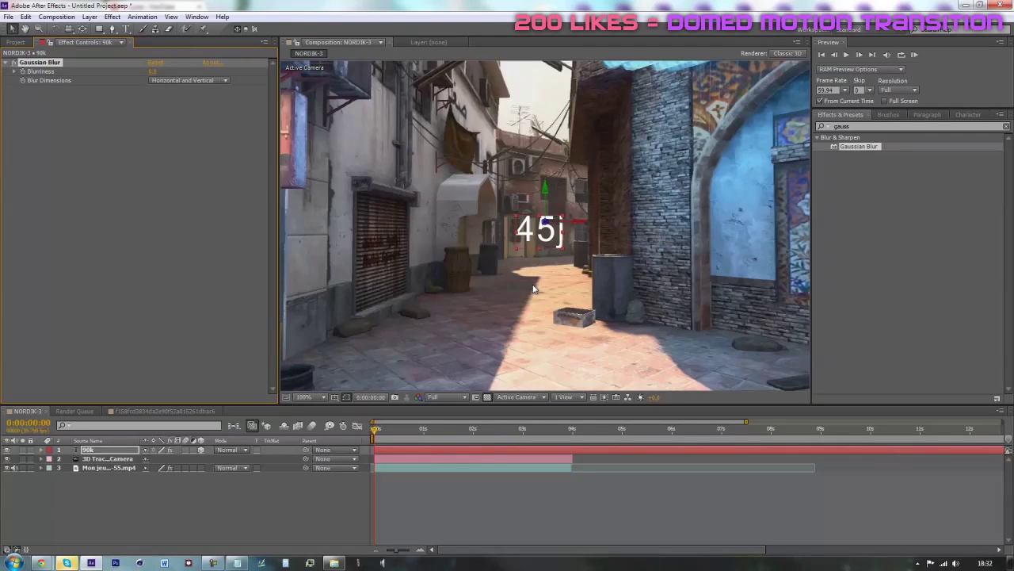
pyautogui.scroll(-1, 522, 293)
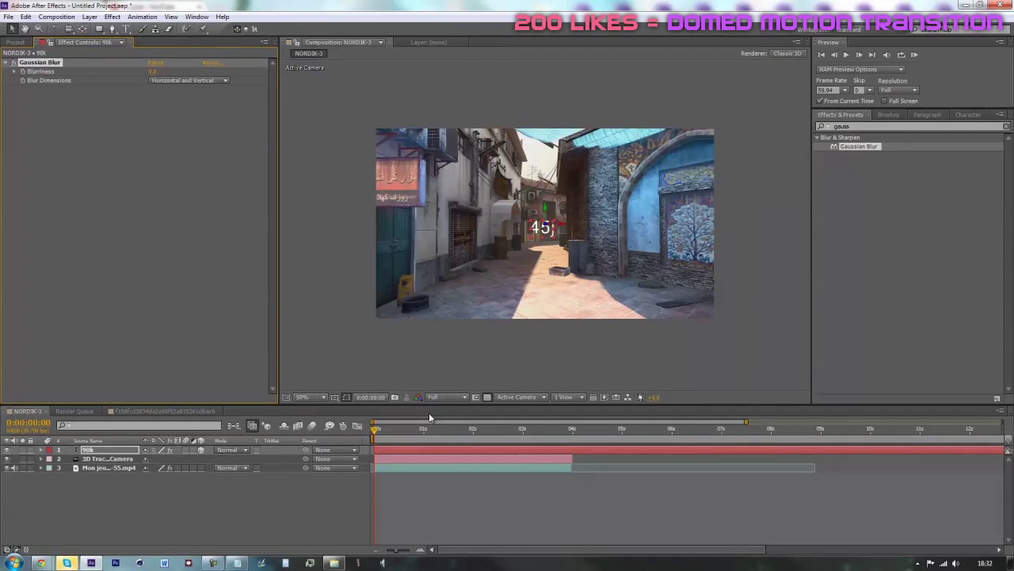
pyautogui.scroll(1, 555, 227)
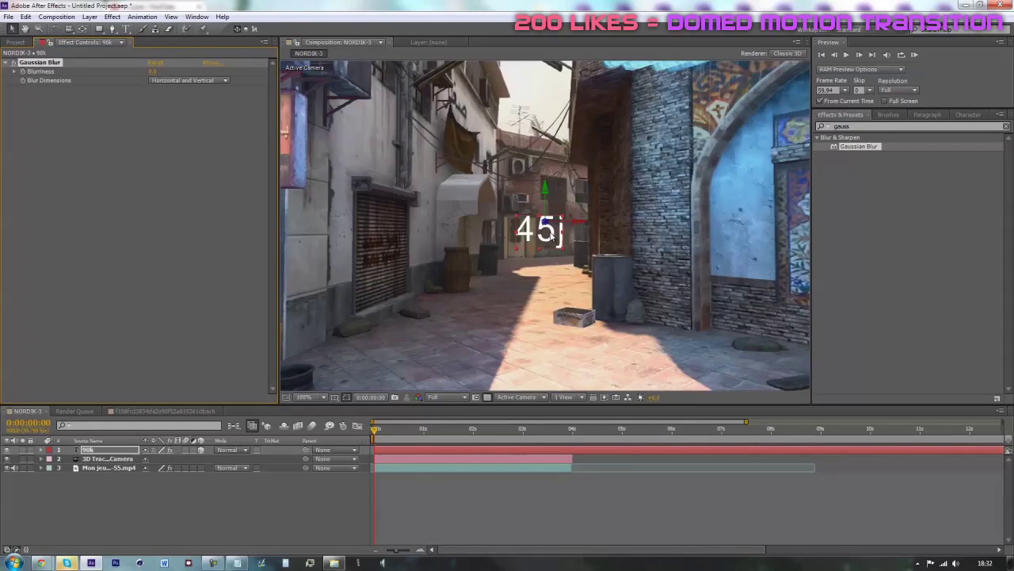
pyautogui.scroll(-1, 552, 232)
pyautogui.scroll(3, 555, 253)
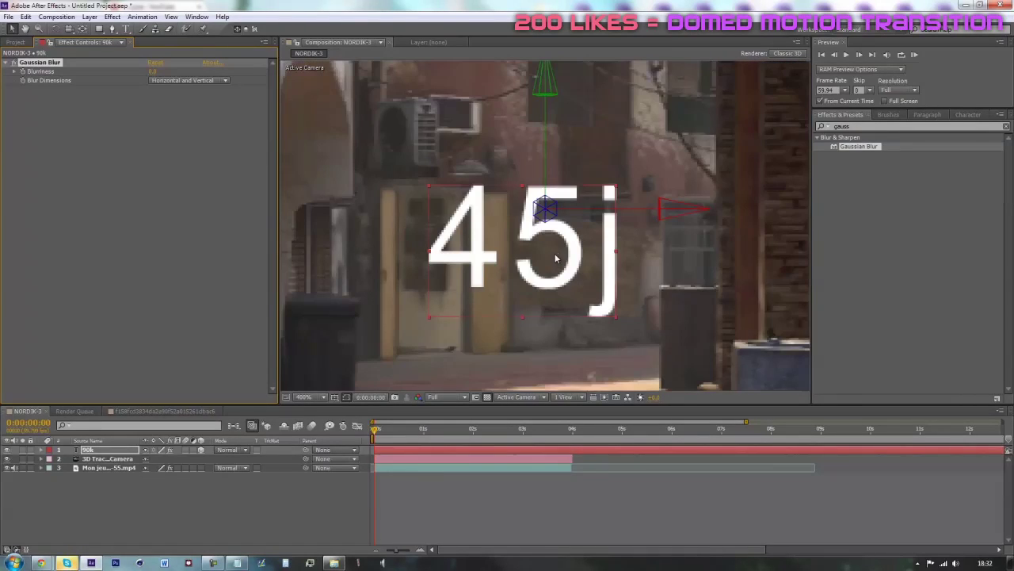
pyautogui.scroll(-2, 555, 259)
pyautogui.scroll(-1, 527, 285)
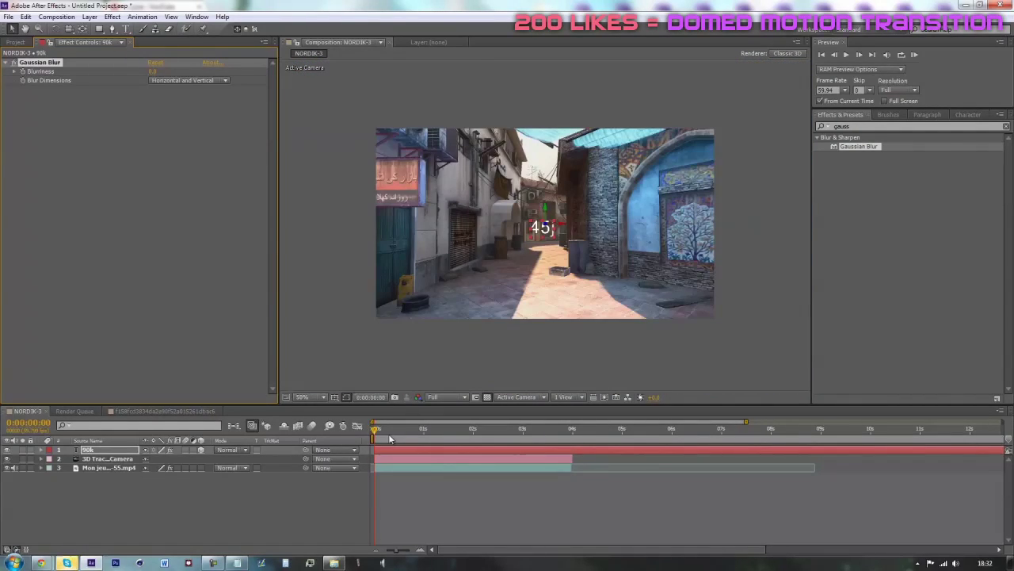
# Keyframe Gaussian Blur's Blurriness from 0 at 0:00:00:59 to 15.2 at 0:00:01:22, and shift the last keyframe a few frames forward.
pyautogui.moveTo(378, 434); pyautogui.dragTo(422, 414)
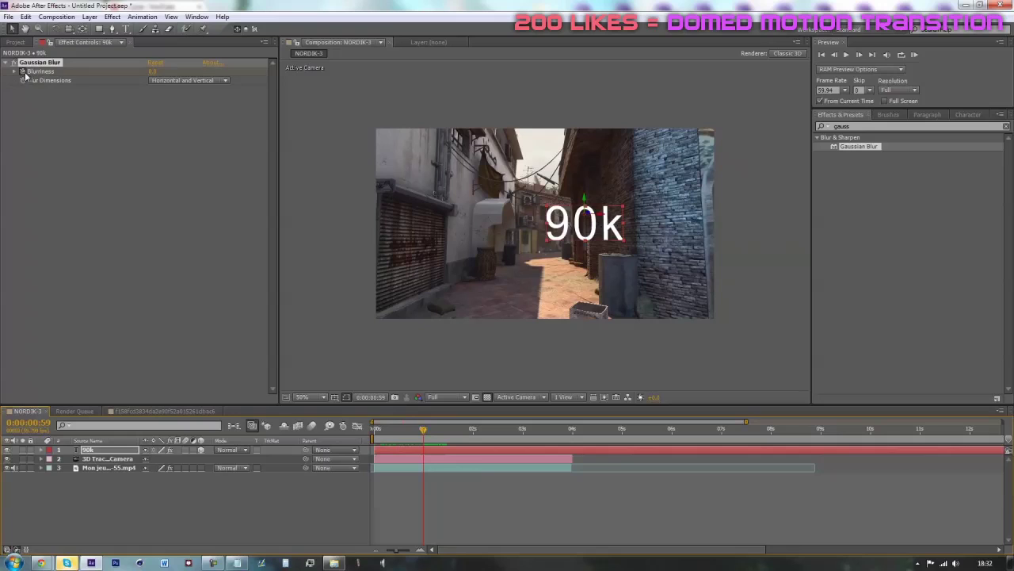
pyautogui.moveTo(424, 429); pyautogui.dragTo(442, 429)
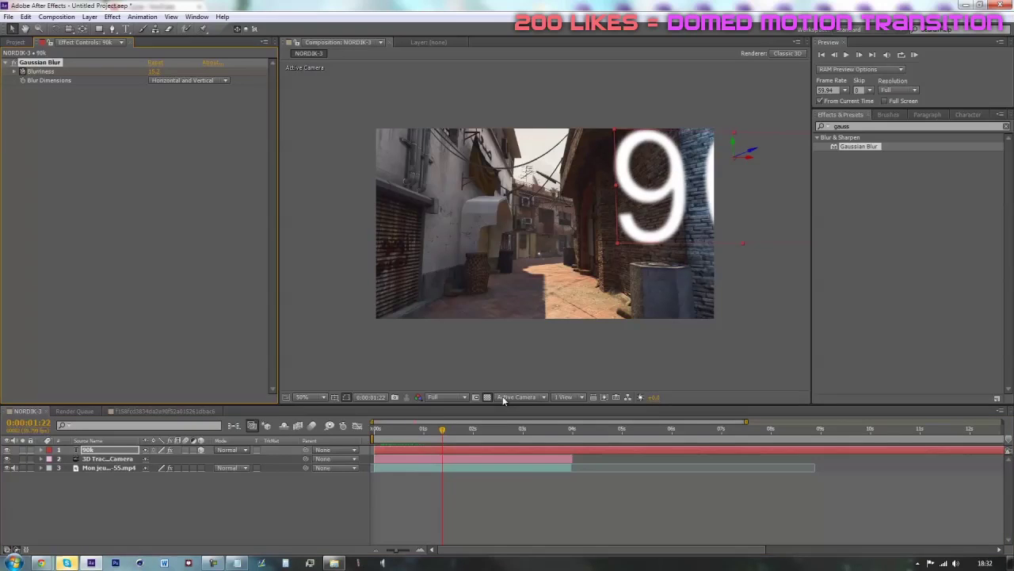
pyautogui.press('u')
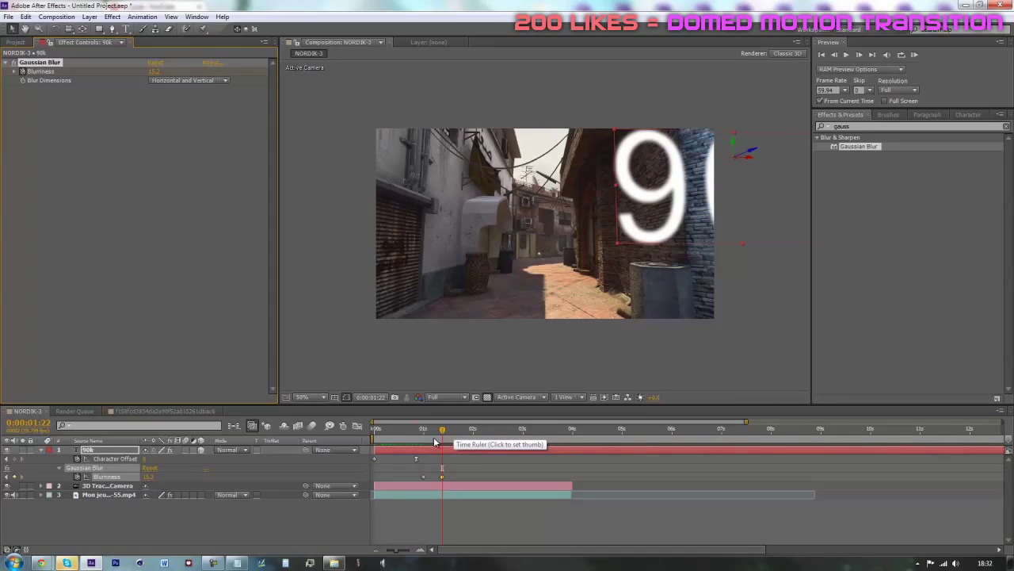
pyautogui.moveTo(442, 428); pyautogui.dragTo(428, 479)
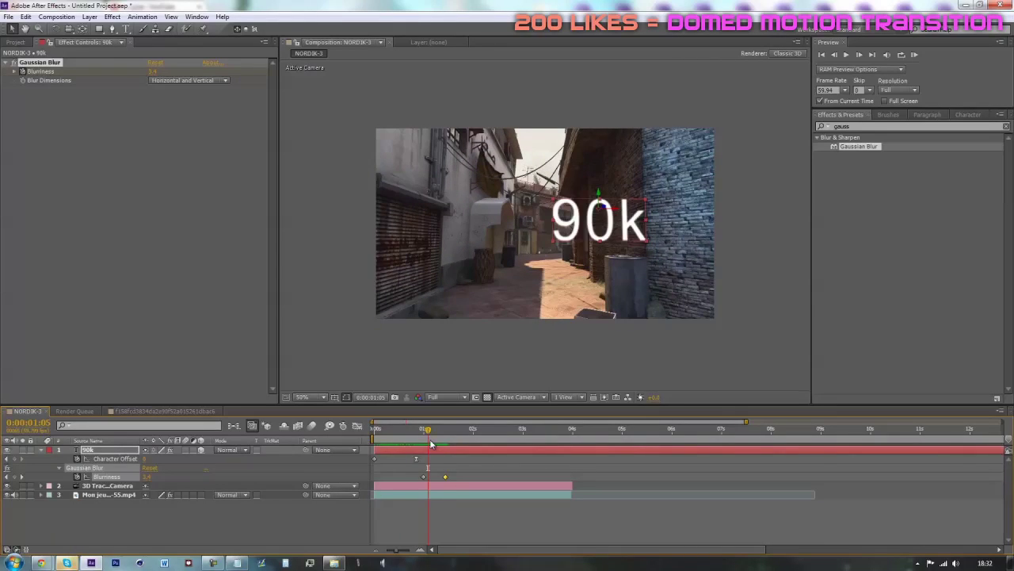
# Collapse the 90k layer's properties and preview the text animation from 0:00:00:00.
pyautogui.moveTo(425, 434); pyautogui.dragTo(373, 442)
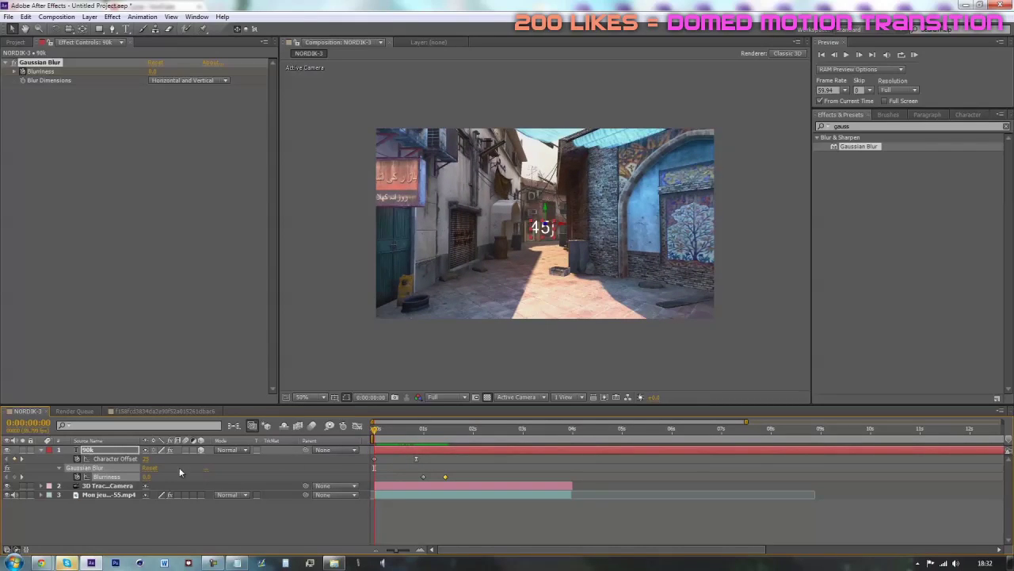
pyautogui.click(44, 450)
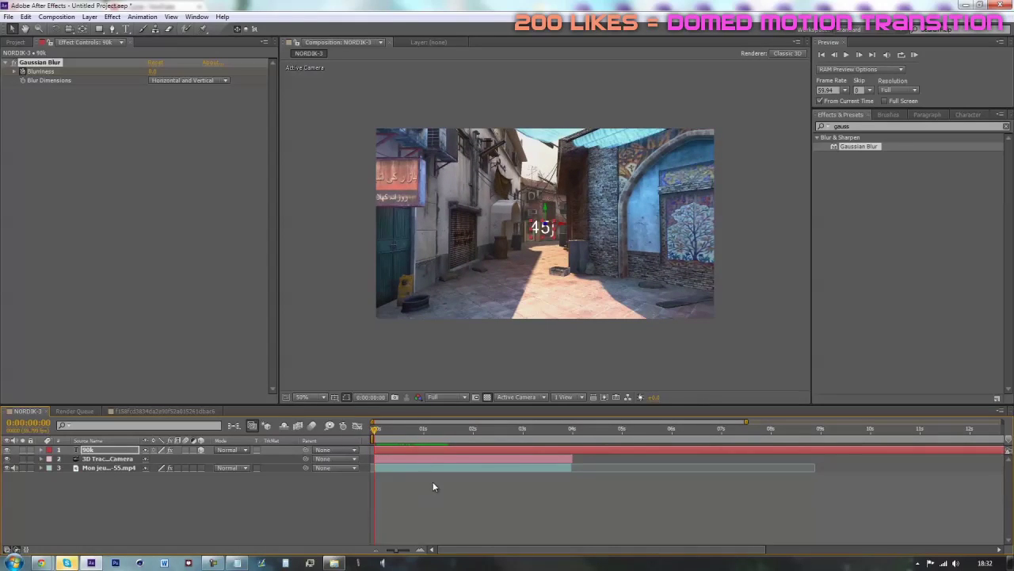
pyautogui.press('space')
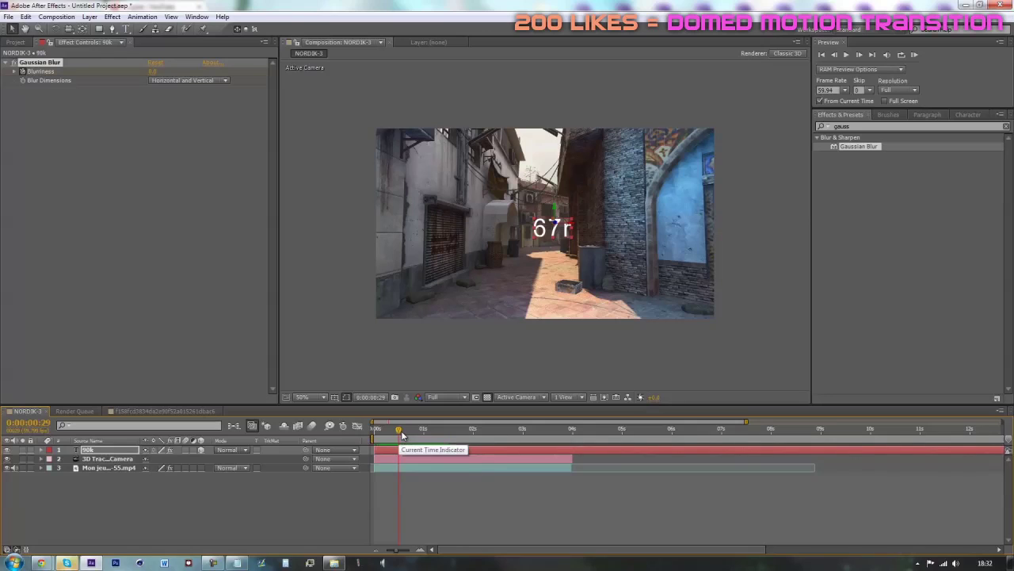
pyautogui.moveTo(402, 435); pyautogui.dragTo(411, 434)
pyautogui.rightClick(500, 434)
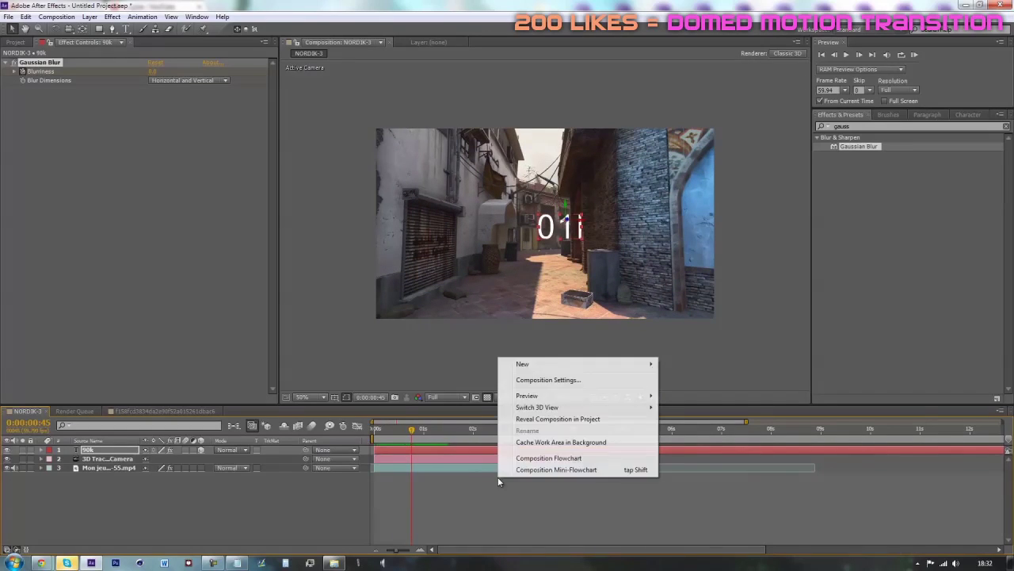
pyautogui.click(473, 507)
pyautogui.moveTo(412, 434)
pyautogui.mouseDown()
pyautogui.moveTo(376, 440)
pyautogui.moveTo(446, 433)
pyautogui.moveTo(423, 429)
pyautogui.moveTo(374, 456)
pyautogui.moveTo(421, 445)
pyautogui.mouseUp()
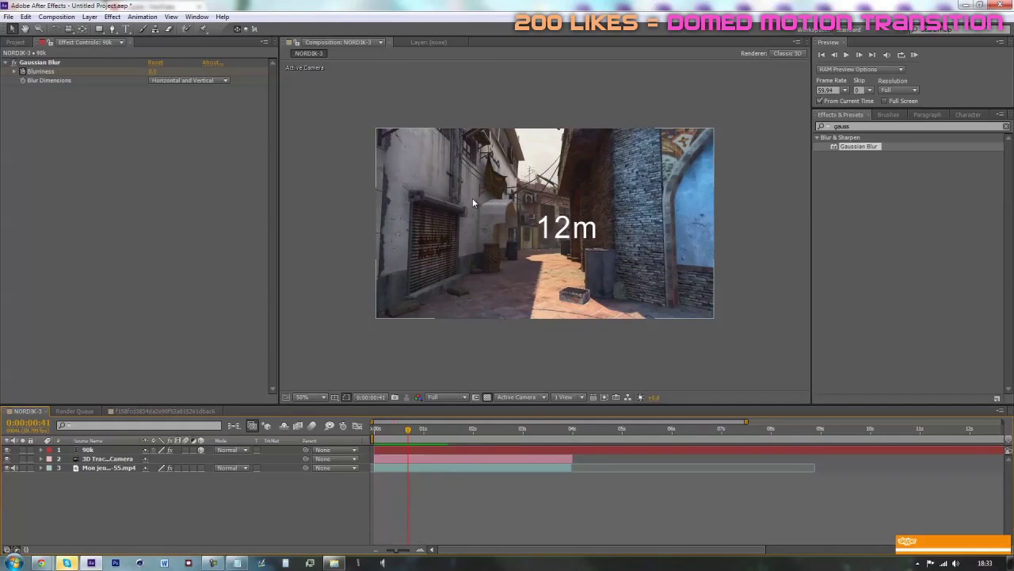
pyautogui.scroll(-2, 480, 206)
pyautogui.scroll(2, 552, 252)
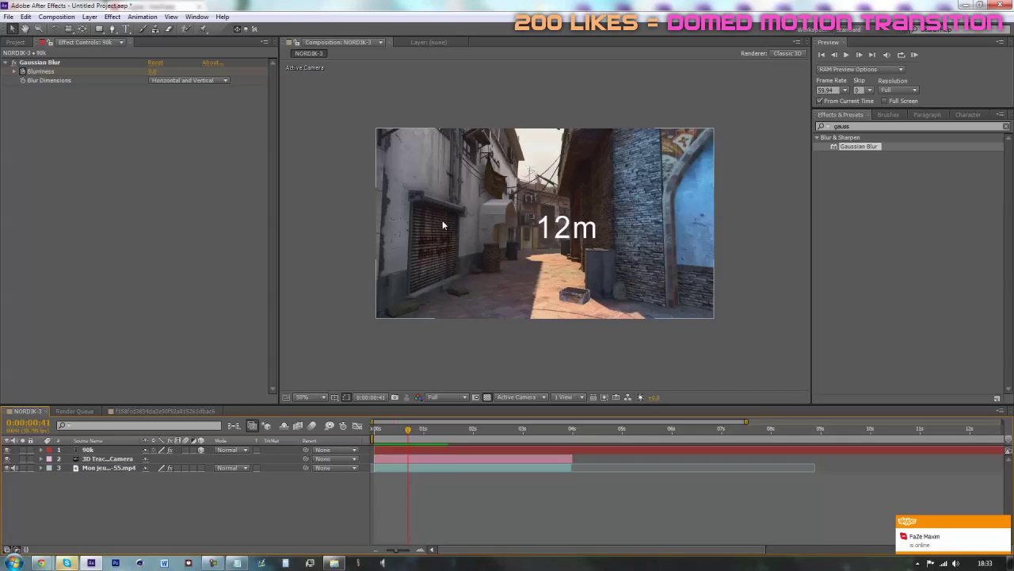
pyautogui.scroll(1, 451, 224)
pyautogui.scroll(-1, 451, 223)
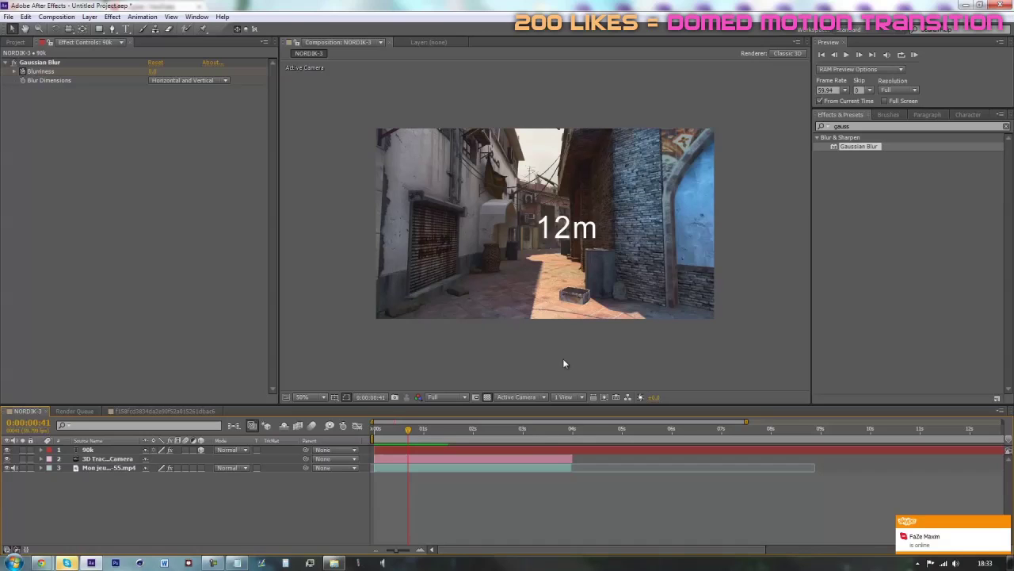
pyautogui.moveTo(418, 438); pyautogui.dragTo(398, 450)
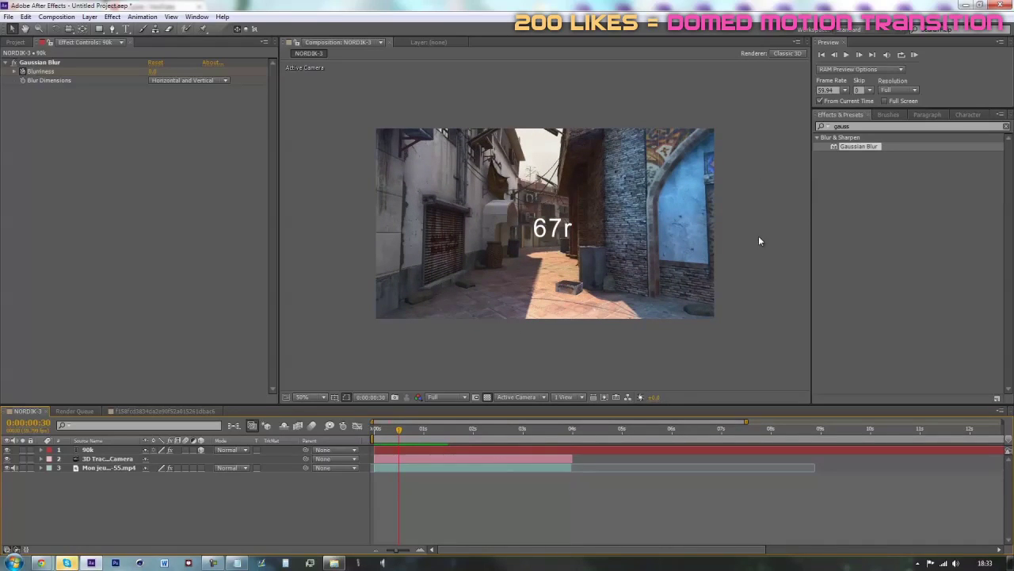
# Try the Drop Shadow effect on the 90k text layer at 0:00:00:38, and remove it again.
pyautogui.click(508, 451)
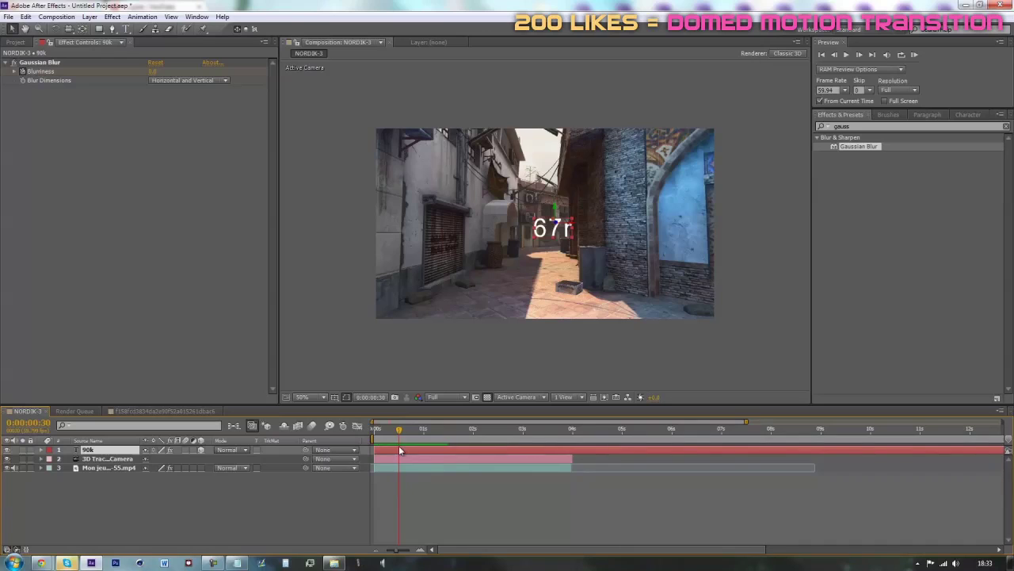
pyautogui.click(411, 434)
pyautogui.moveTo(412, 435); pyautogui.dragTo(405, 436)
pyautogui.moveTo(856, 127); pyautogui.dragTo(663, 127)
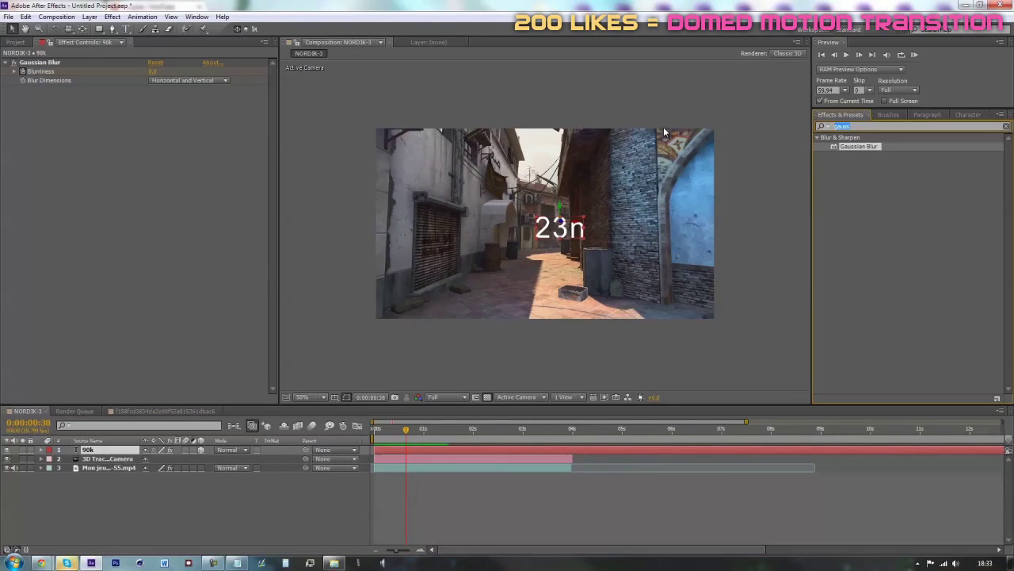
pyautogui.write('drop')
pyautogui.click(859, 322)
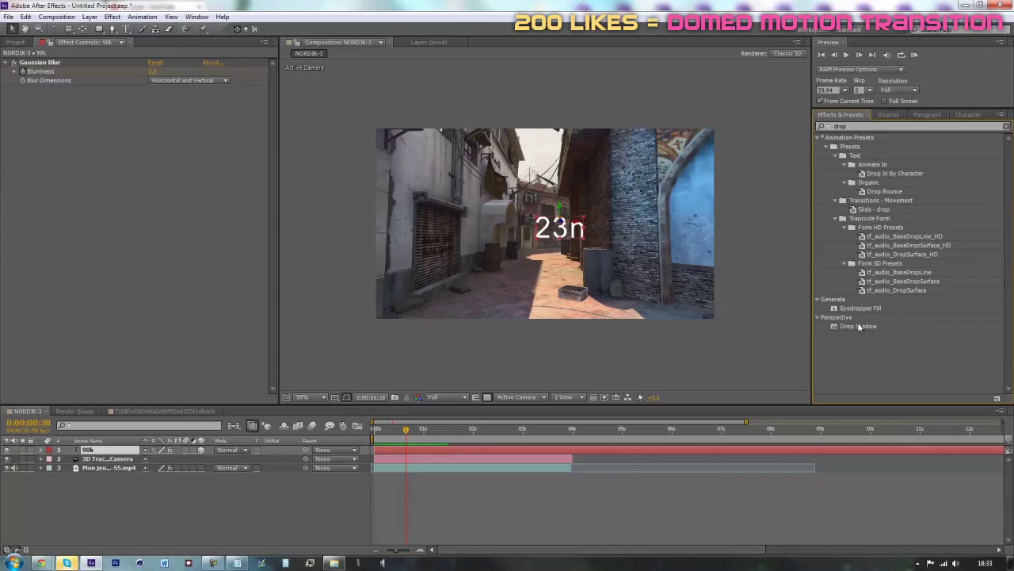
pyautogui.click(854, 326)
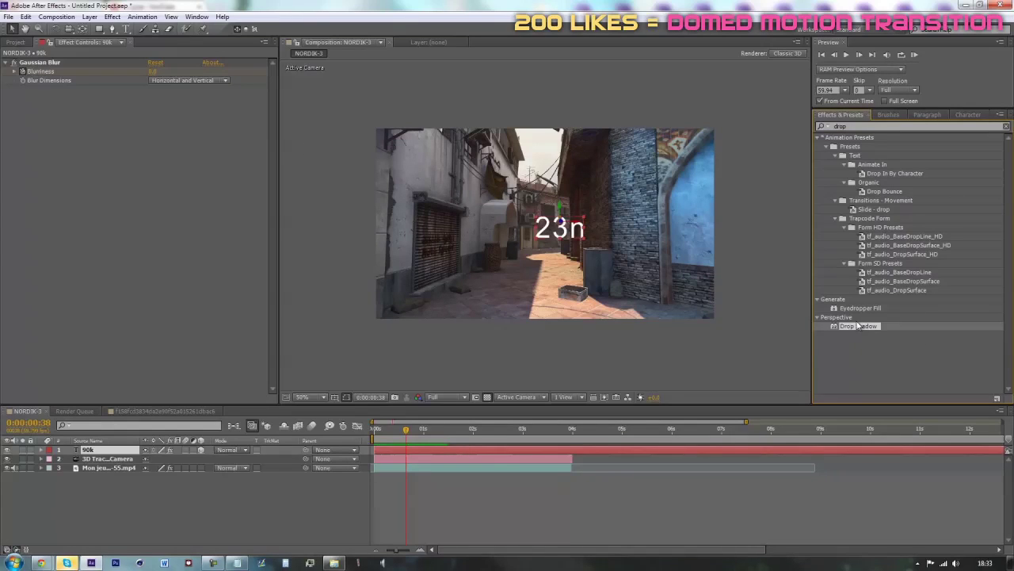
pyautogui.moveTo(855, 327); pyautogui.dragTo(156, 129)
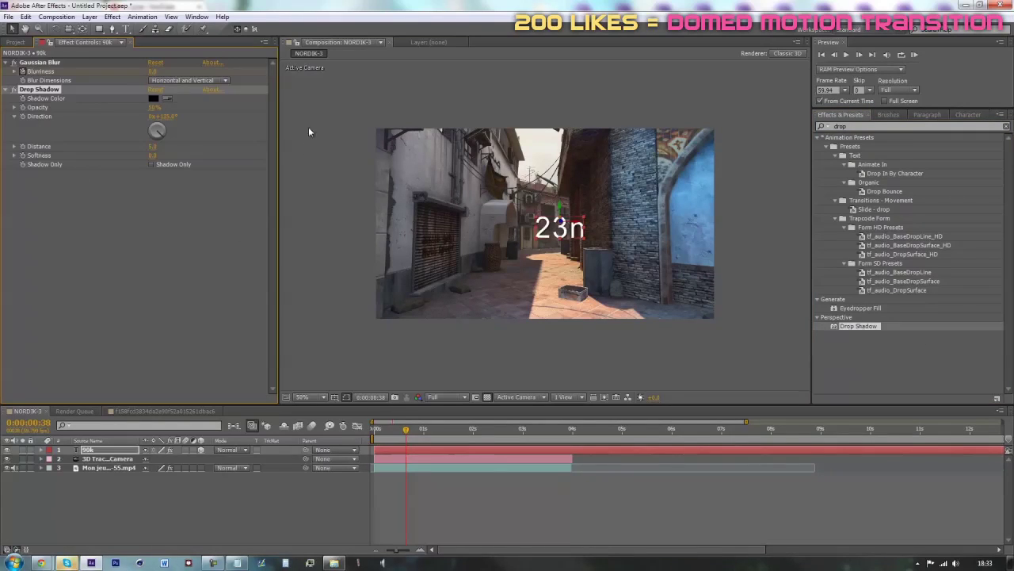
pyautogui.press('Delete')
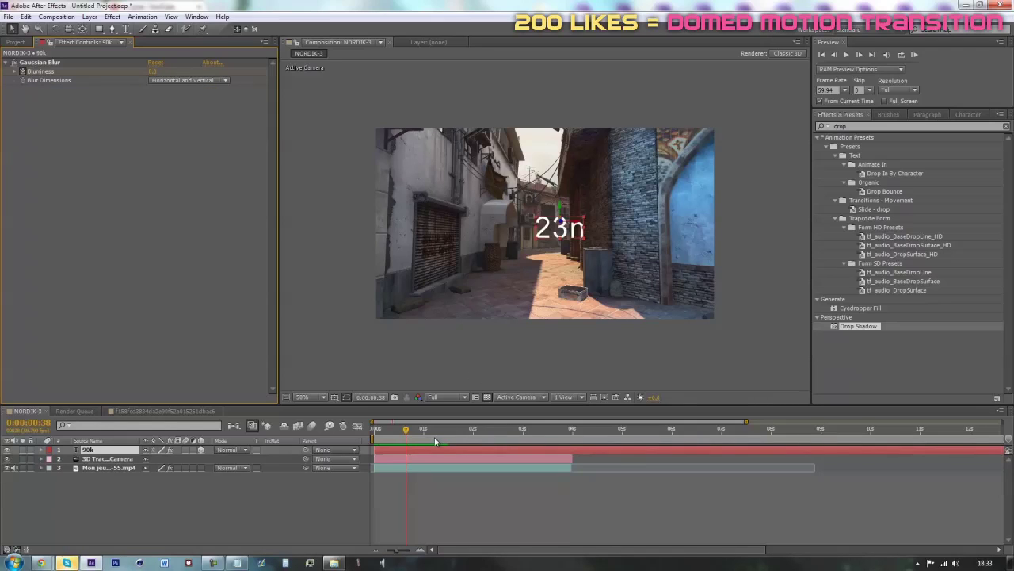
# Duplicate the 90k text layer at 0:00:00:49 and change the copy's text to 45k.
pyautogui.moveTo(407, 429); pyautogui.dragTo(415, 452)
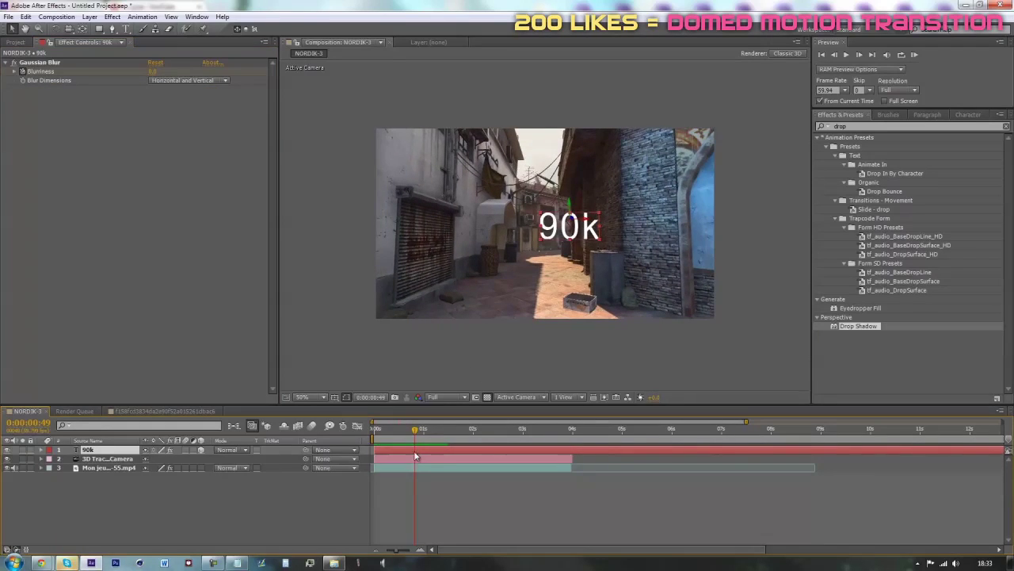
pyautogui.hotkey('ctrl', 'd')
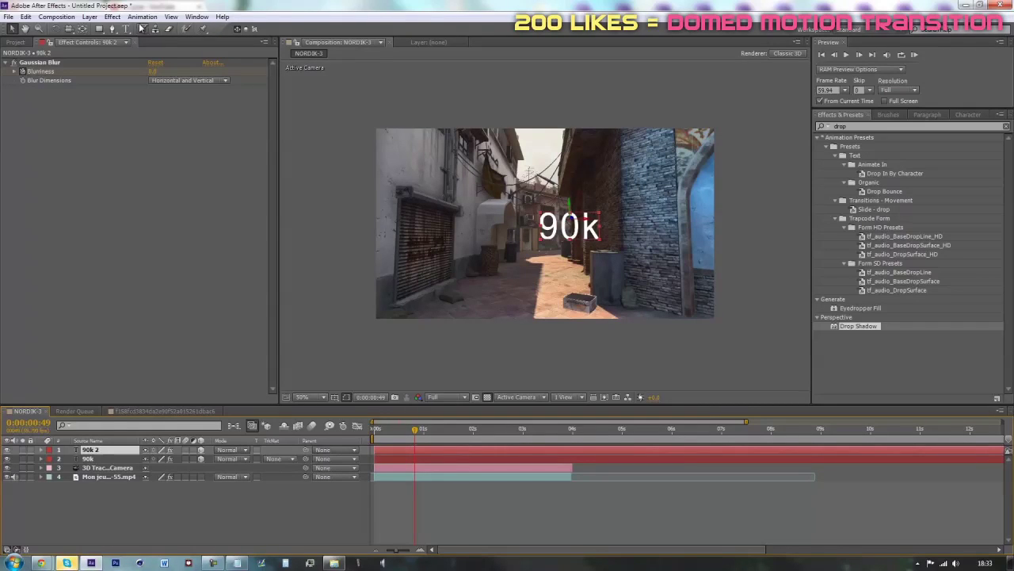
pyautogui.click(125, 28)
pyautogui.moveTo(581, 228); pyautogui.dragTo(474, 237)
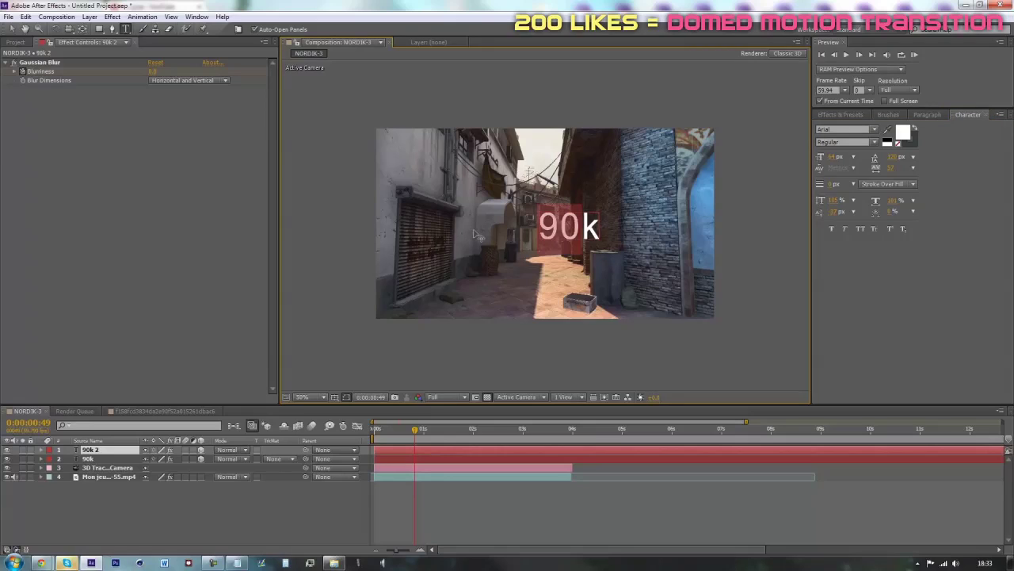
pyautogui.write('45')
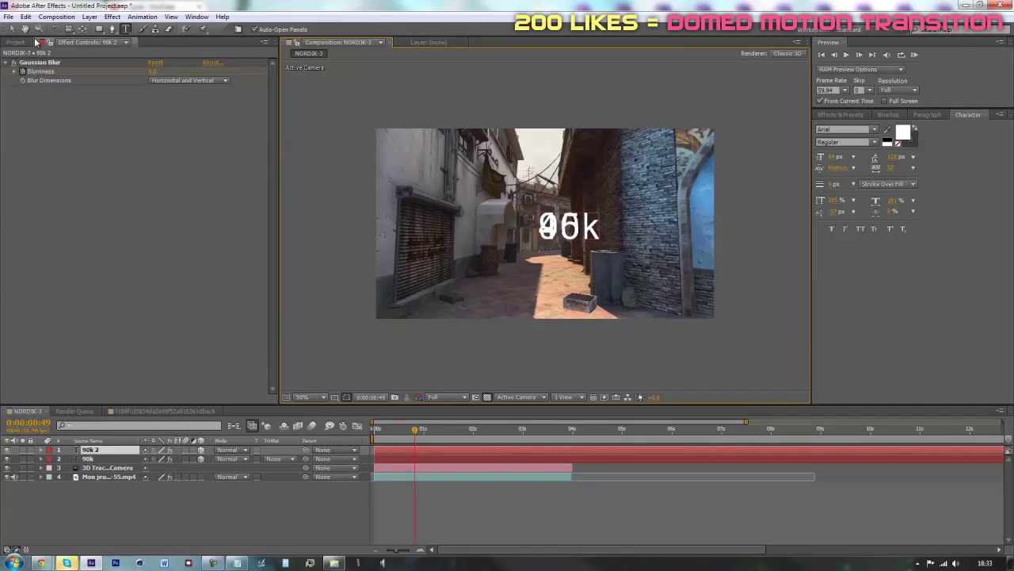
pyautogui.click(11, 29)
# Reposition the 45k text to the left of the 90k text, lower and farther back in the street, and check it along the camera move.
pyautogui.press('p')
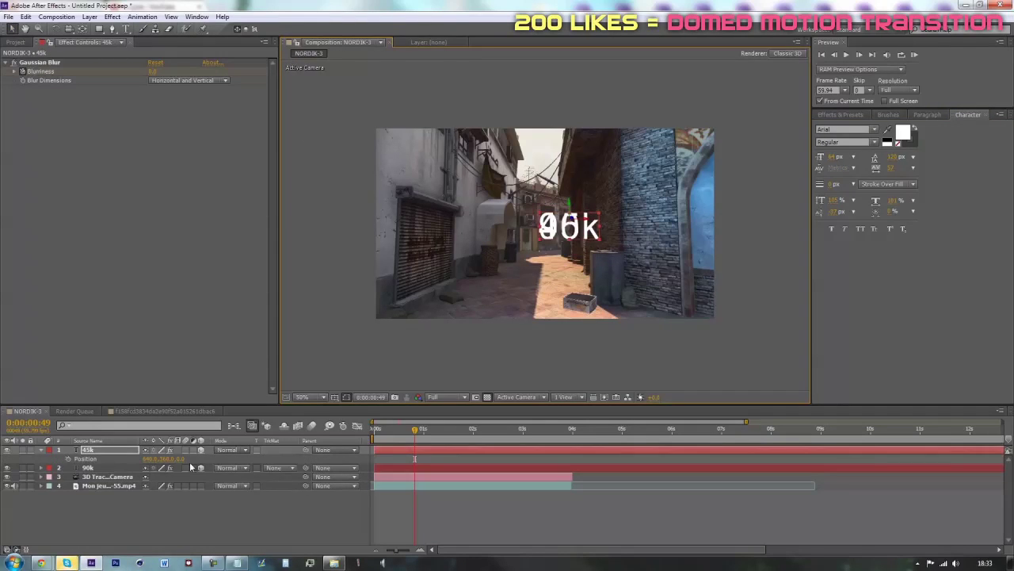
pyautogui.moveTo(154, 458); pyautogui.dragTo(64, 458)
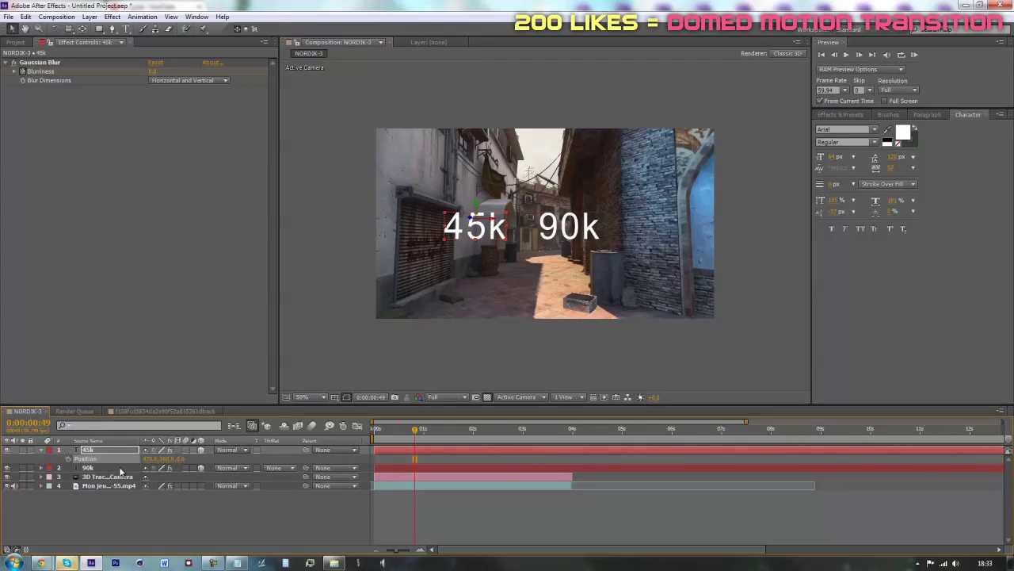
pyautogui.moveTo(180, 458); pyautogui.dragTo(320, 460)
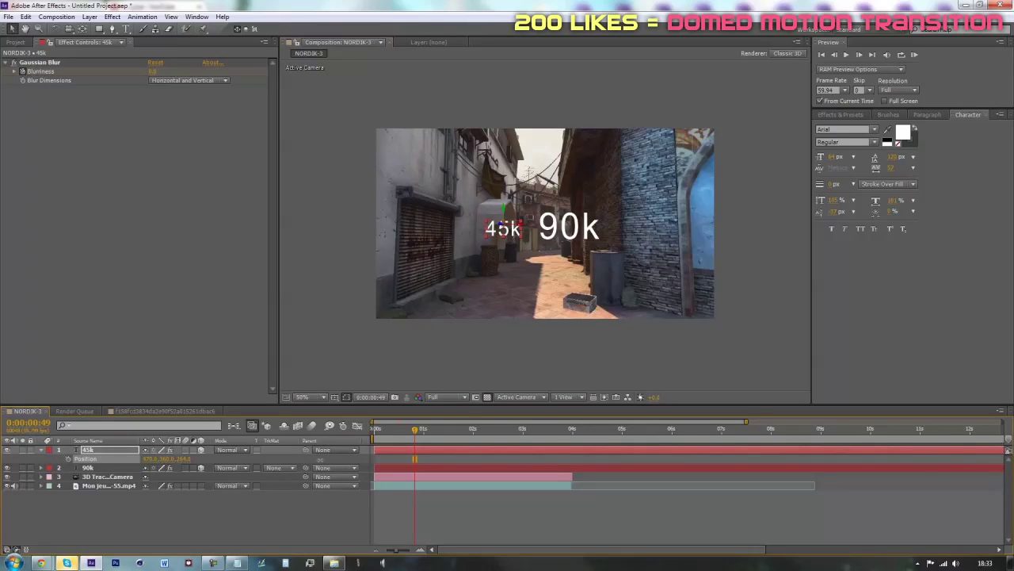
pyautogui.moveTo(169, 458); pyautogui.dragTo(206, 459)
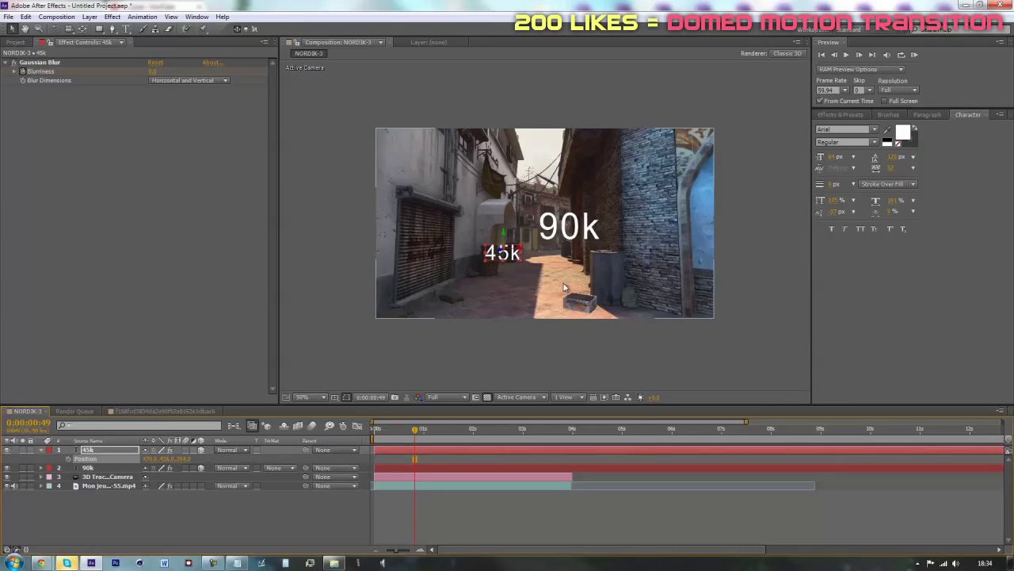
pyautogui.moveTo(414, 434); pyautogui.dragTo(428, 466)
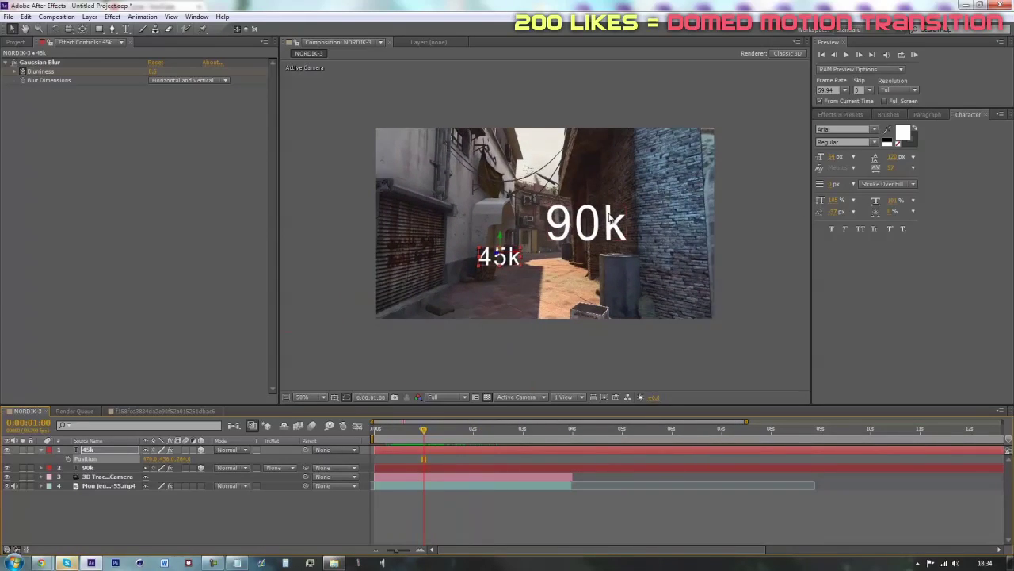
pyautogui.moveTo(426, 441); pyautogui.dragTo(448, 433)
# Reveal the 45k layer's keyframes and set Character Offset to 35 at 0:00:00:00.
pyautogui.press('u')
pyautogui.click(378, 432)
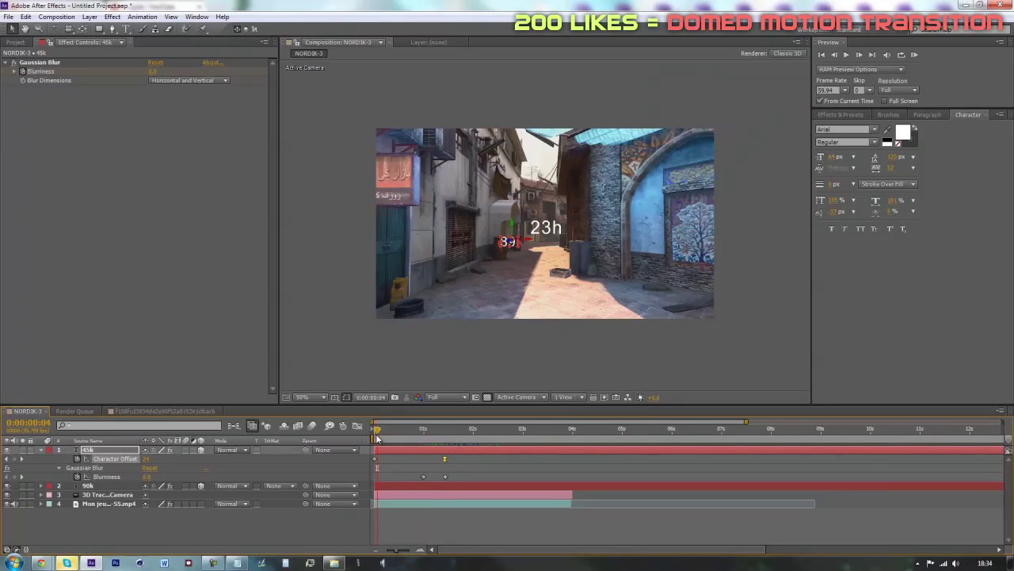
pyautogui.click(374, 434)
pyautogui.click(148, 459)
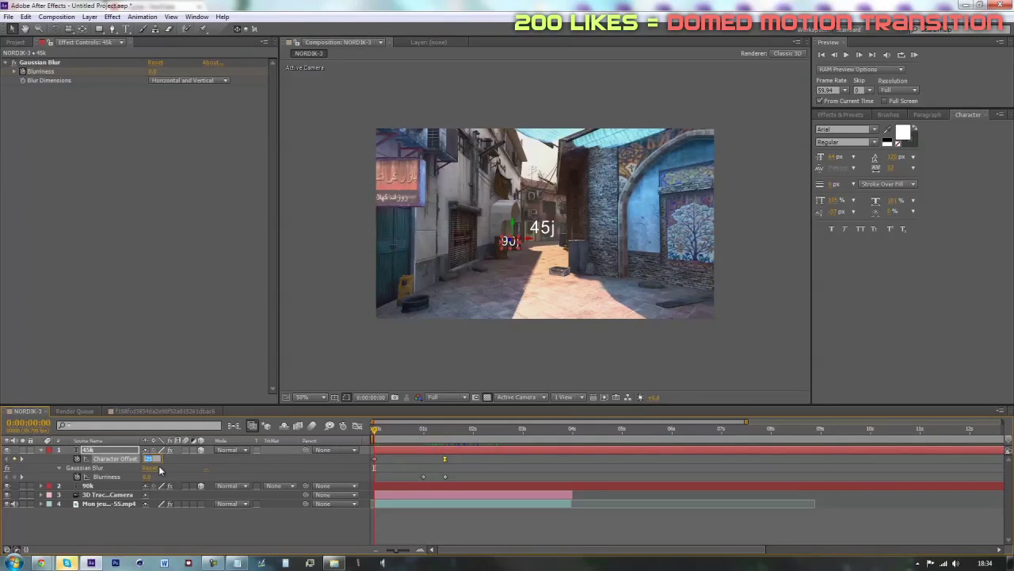
pyautogui.press('Return')
# At 0:00:01:19, push the 45k text farther back in depth through its Z position.
pyautogui.moveTo(375, 432); pyautogui.dragTo(439, 442)
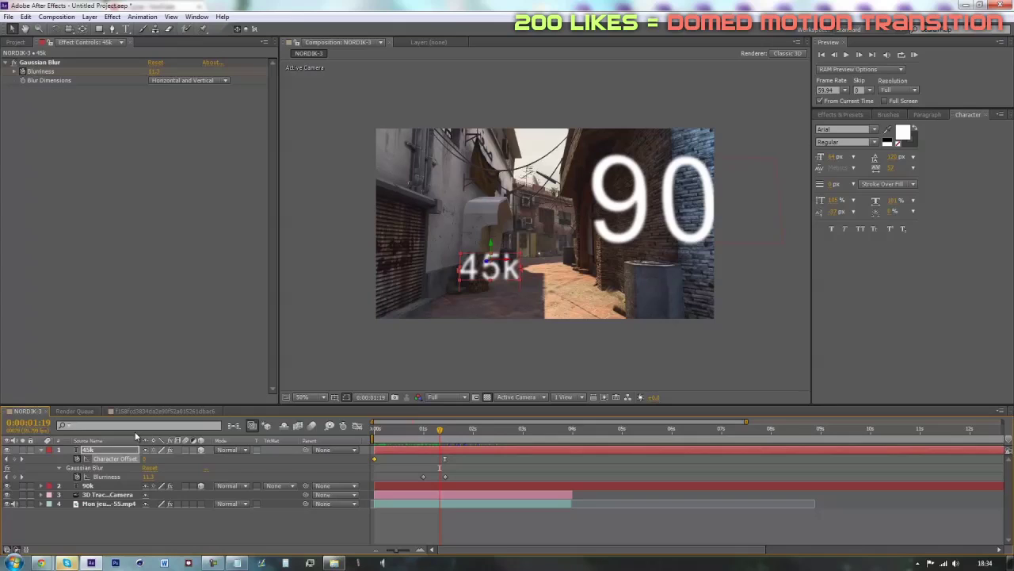
pyautogui.hotkey('shift', 'p')
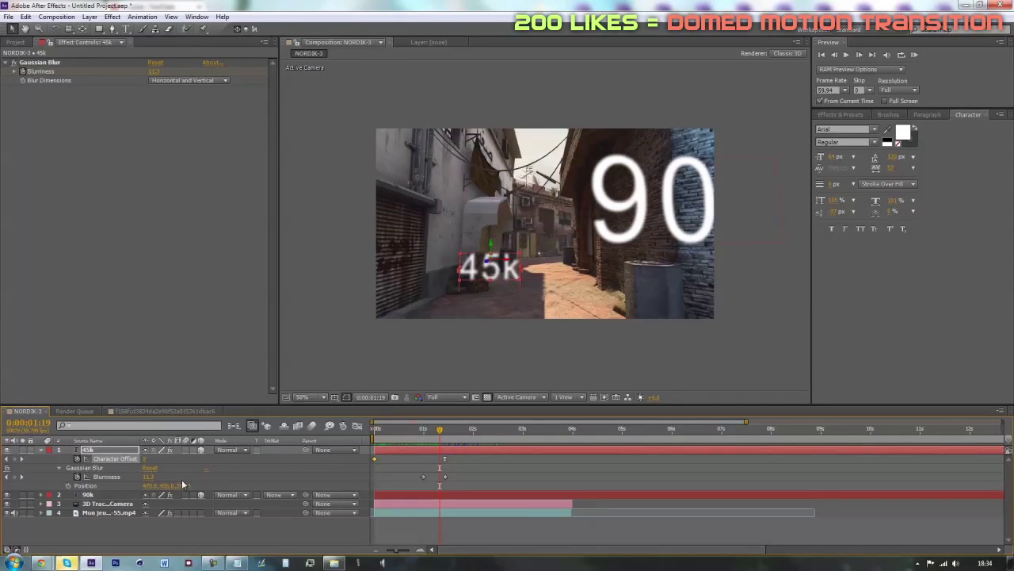
pyautogui.moveTo(182, 485); pyautogui.dragTo(242, 511)
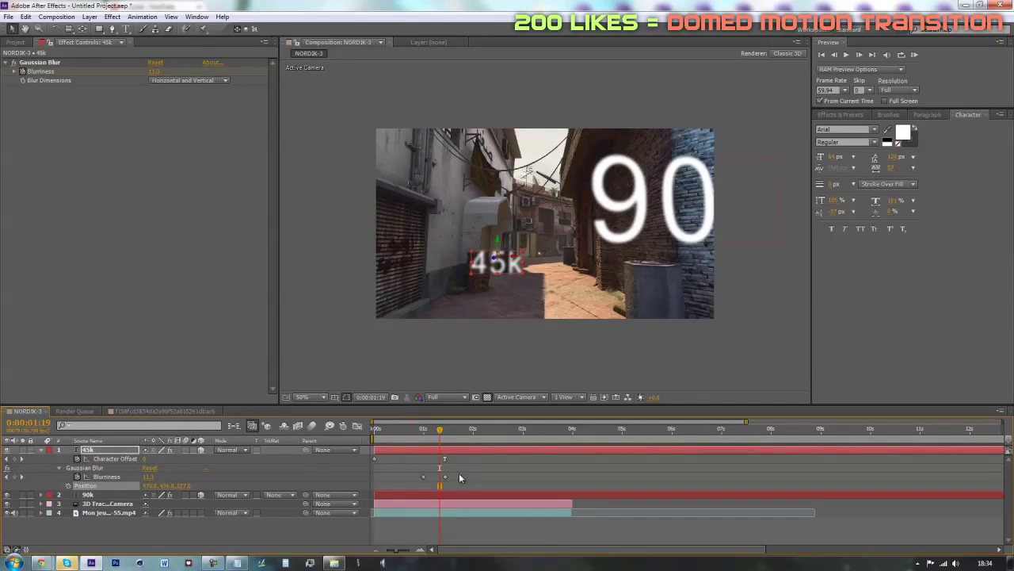
# Copy the 45k layer's two Blurriness keyframes to its start in reverse order, blurred at 0:00:00:00 and then sharp, and lower the first blur value.
pyautogui.click(433, 441)
pyautogui.moveTo(404, 444); pyautogui.dragTo(354, 472)
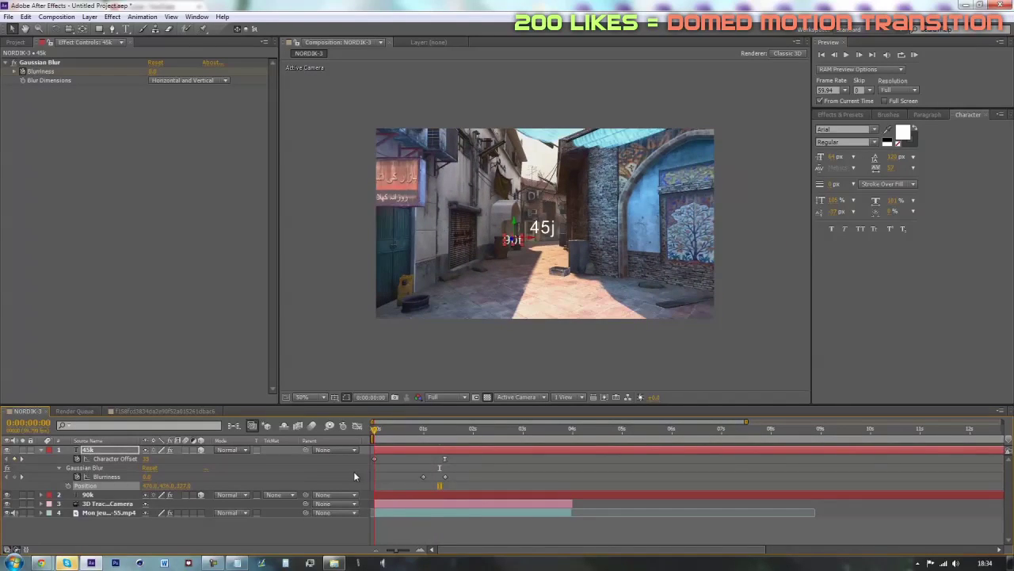
pyautogui.click(445, 476)
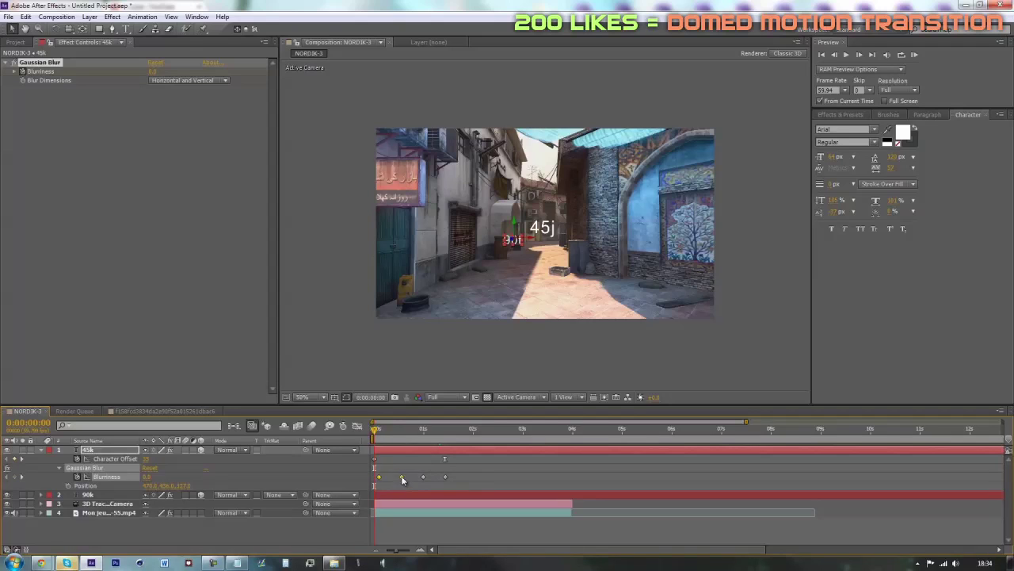
pyautogui.moveTo(411, 478); pyautogui.dragTo(374, 485)
pyautogui.click(400, 460)
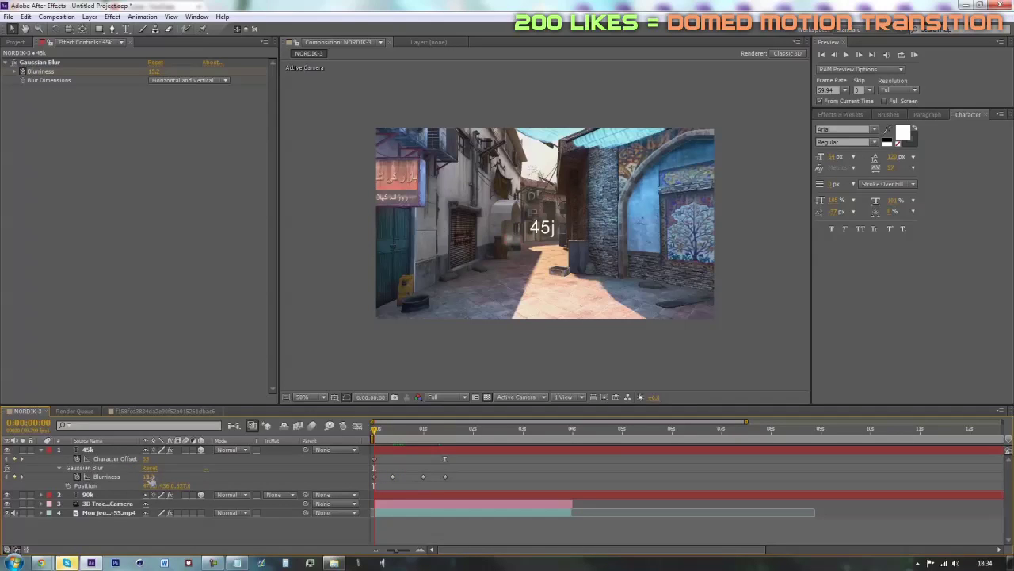
pyautogui.moveTo(149, 479); pyautogui.dragTo(141, 480)
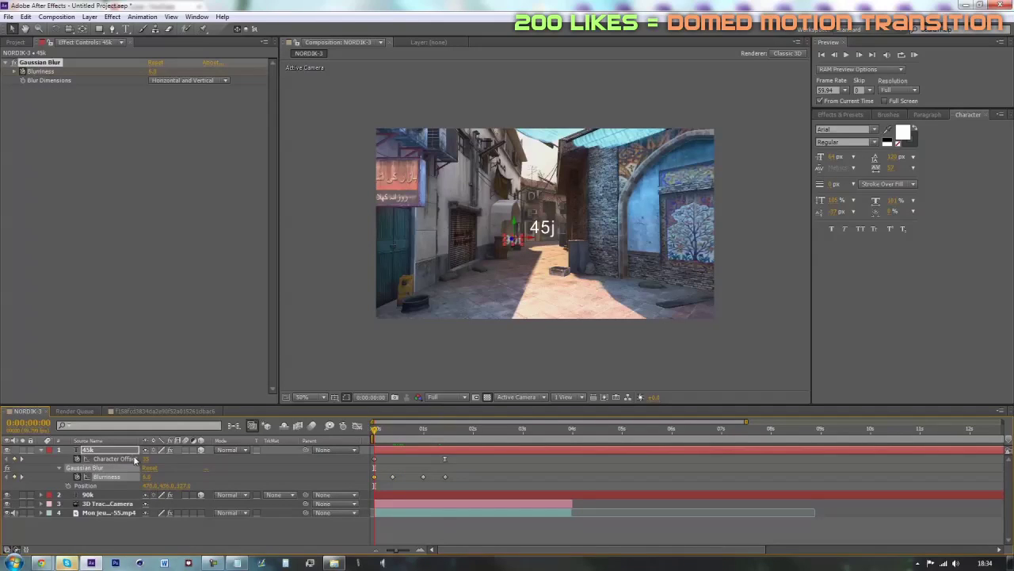
# Shift the 45k layer's last two Blurriness keyframes later, to about 1.6 and 1.9 seconds, and check the text at 0:00:00:19.
pyautogui.click(382, 434)
pyautogui.moveTo(382, 435); pyautogui.dragTo(435, 434)
pyautogui.click(459, 477)
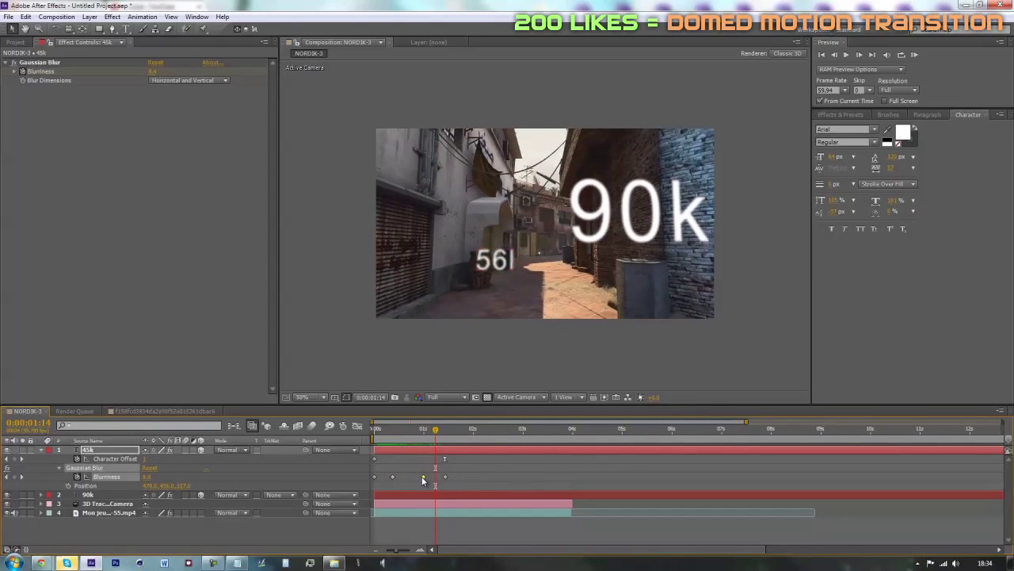
pyautogui.click(425, 476)
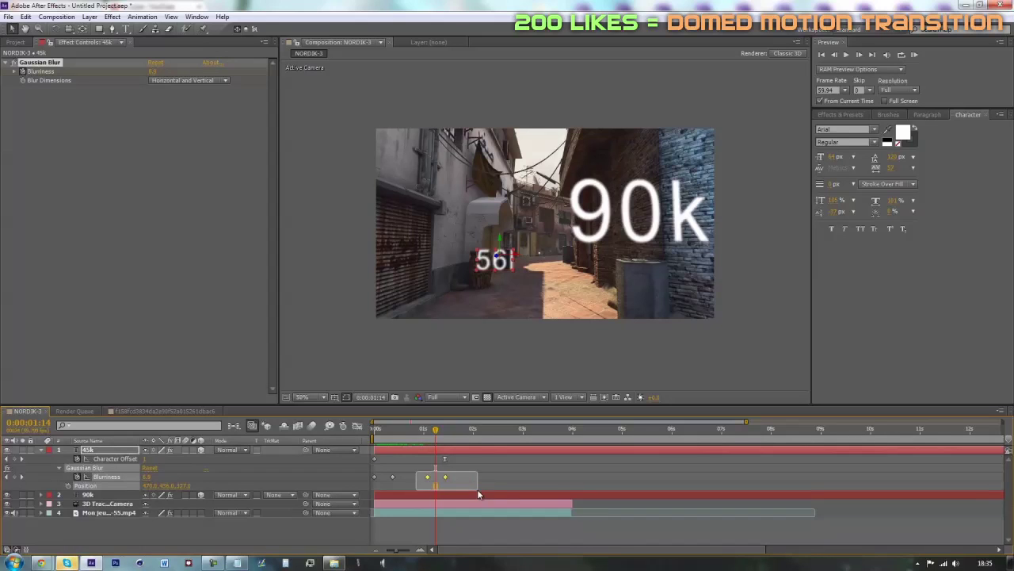
pyautogui.moveTo(446, 433); pyautogui.dragTo(390, 447)
pyautogui.click(535, 457)
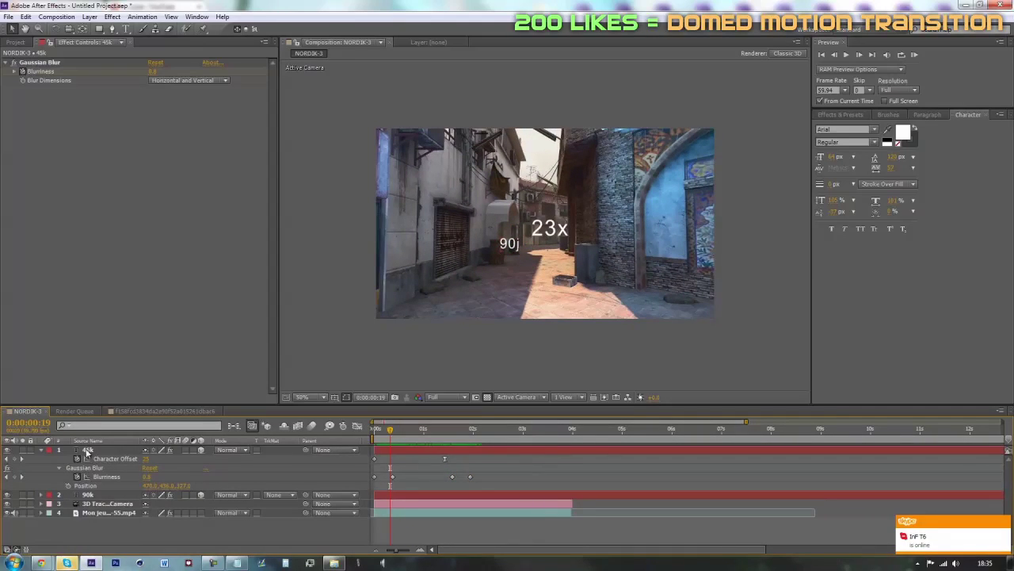
# Reveal the rotation properties of the 45k and 90k layers together and rotate both texts slightly around the X, Y and Z axes.
pyautogui.click(41, 450)
pyautogui.moveTo(87, 450); pyautogui.dragTo(89, 453)
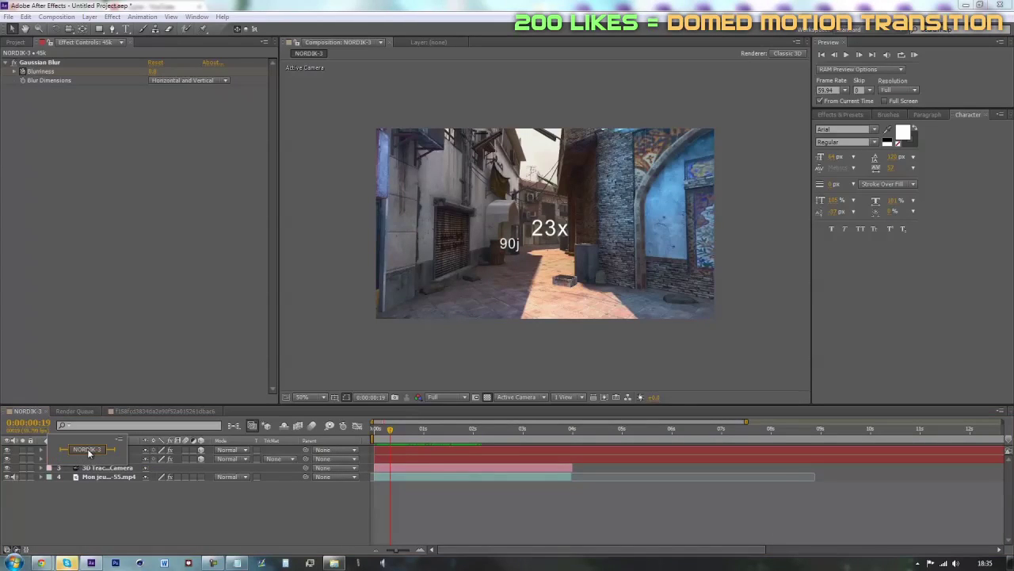
pyautogui.moveTo(168, 478); pyautogui.dragTo(97, 448)
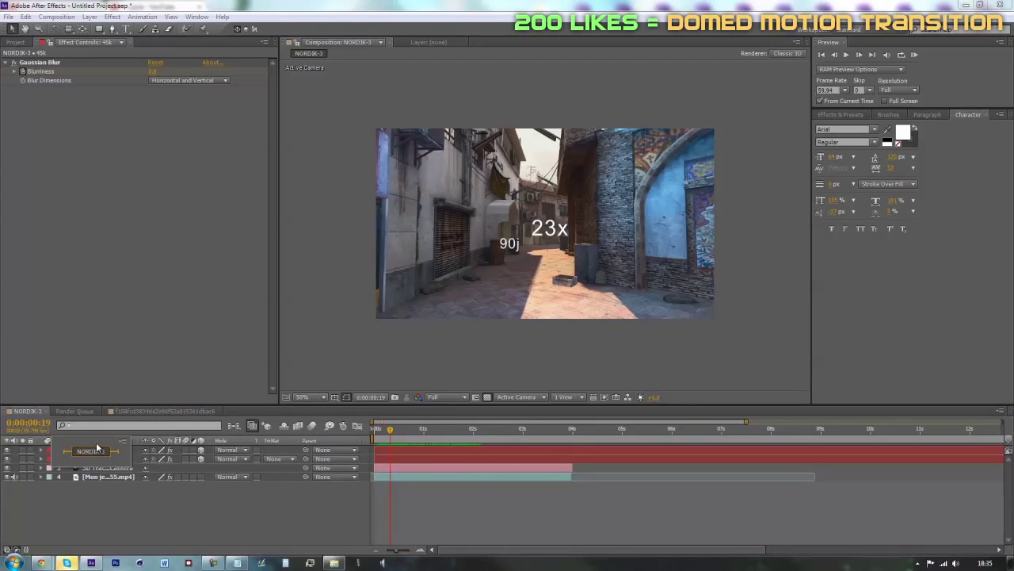
pyautogui.click(136, 446)
pyautogui.click(96, 451)
pyautogui.keyDown('shift'); pyautogui.click(91, 458); pyautogui.keyUp('shift')
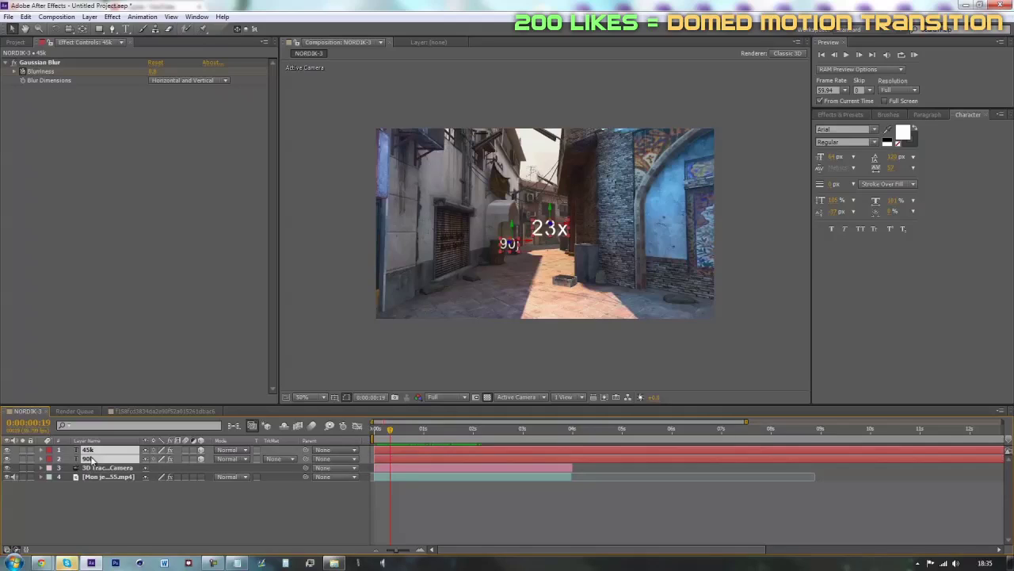
pyautogui.press('r')
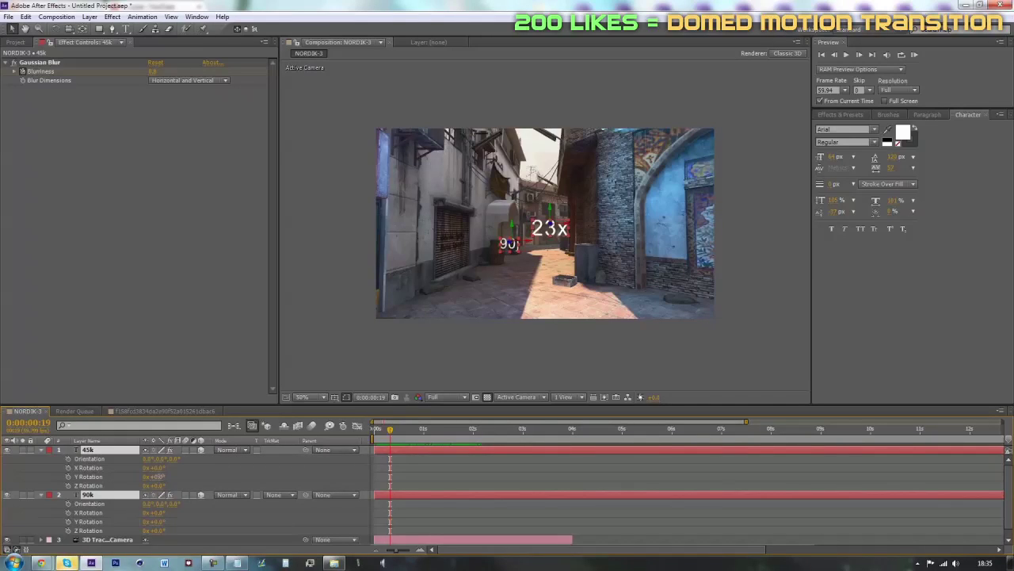
pyautogui.hotkey('ctrl', 'z')
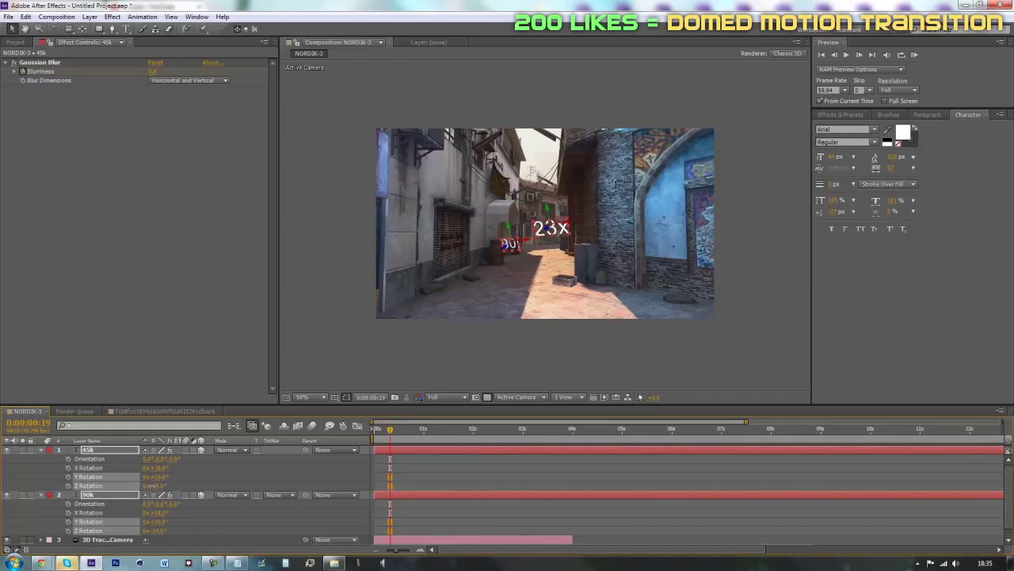
# Set only the 90k layer's X Rotation to about -17°, check the text at 0:00:01:05, and collapse both text layers.
pyautogui.click(487, 471)
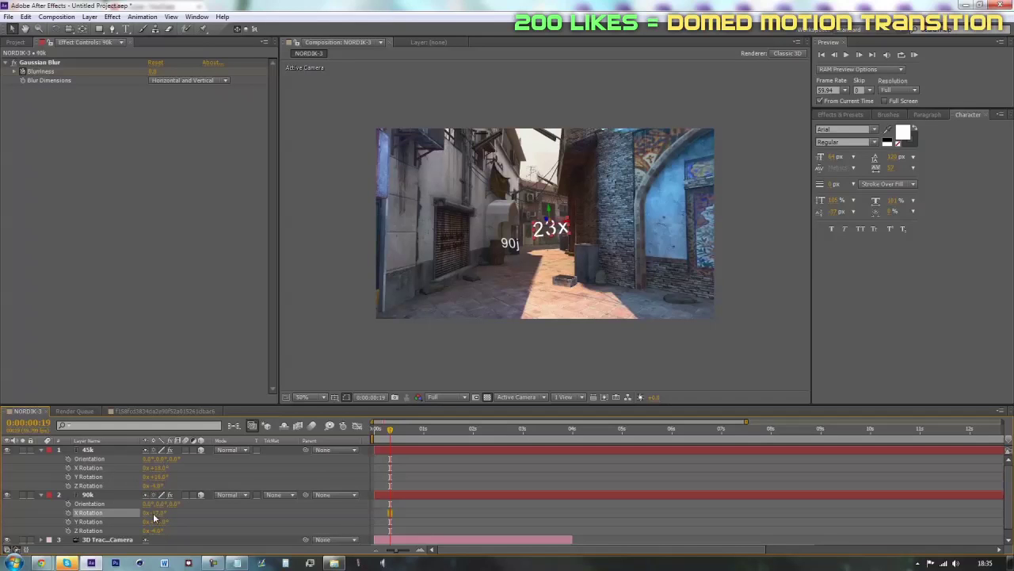
pyautogui.click(111, 494)
pyautogui.moveTo(390, 432); pyautogui.dragTo(427, 429)
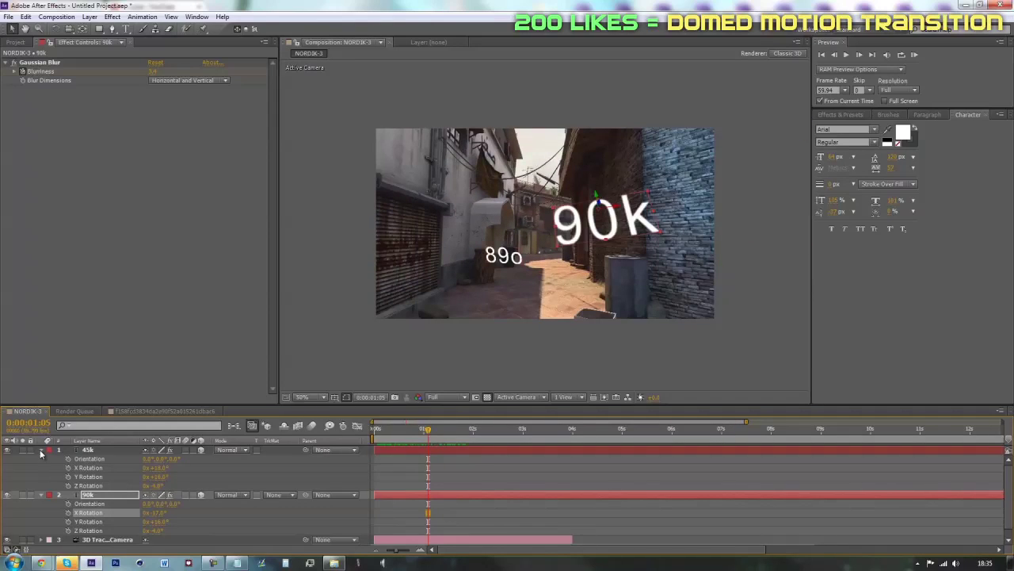
pyautogui.click(42, 450)
pyautogui.click(41, 460)
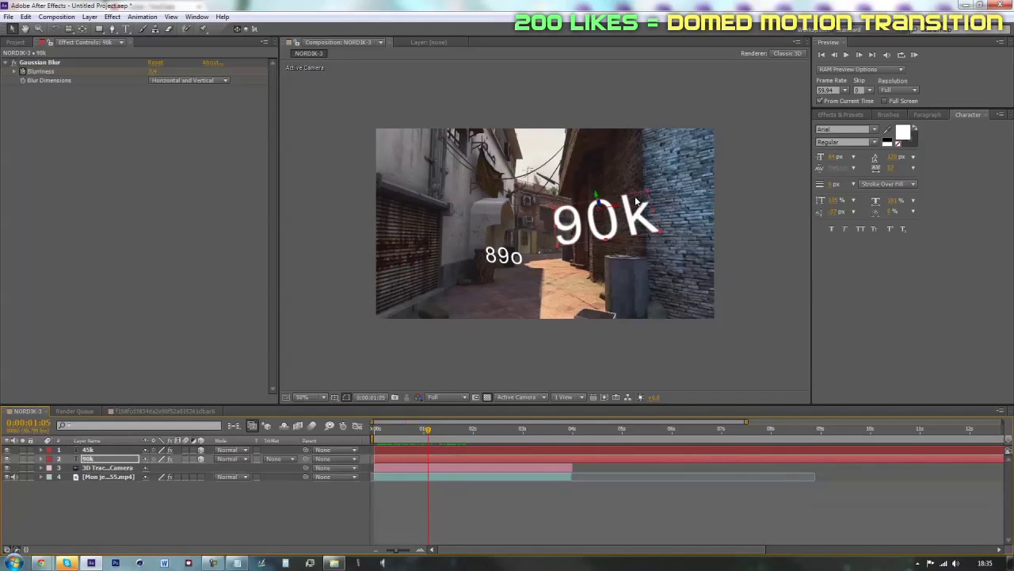
# Examine the rotated 90k and 45k texts up close at 0:00:01:05 and 0:00:01:20, and return the playhead to 0:00:00:15.
pyautogui.scroll(-2, 525, 308)
pyautogui.scroll(2, 515, 299)
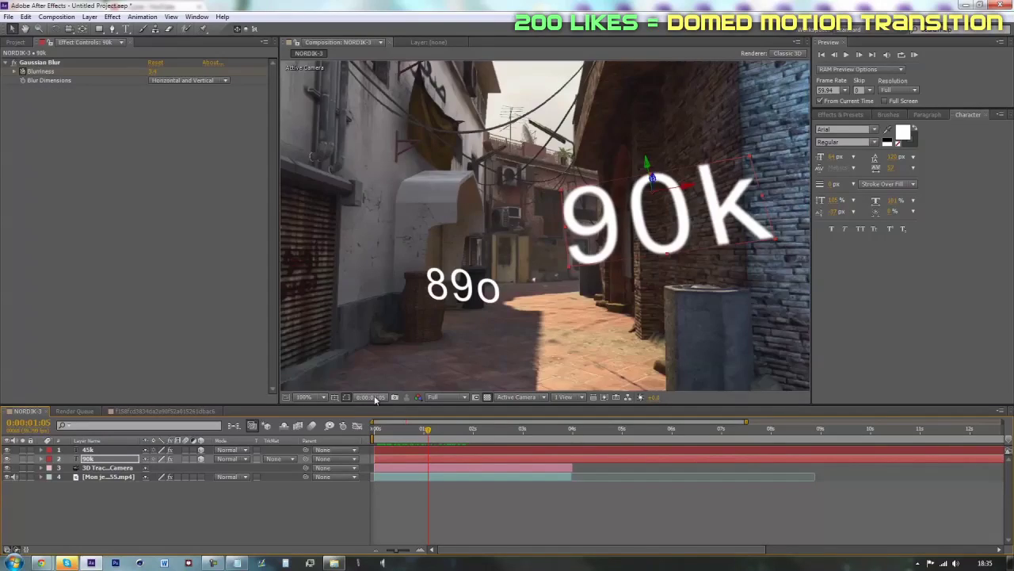
pyautogui.scroll(-1, 438, 322)
pyautogui.moveTo(450, 430)
pyautogui.mouseDown()
pyautogui.moveTo(377, 446)
pyautogui.moveTo(443, 430)
pyautogui.mouseUp()
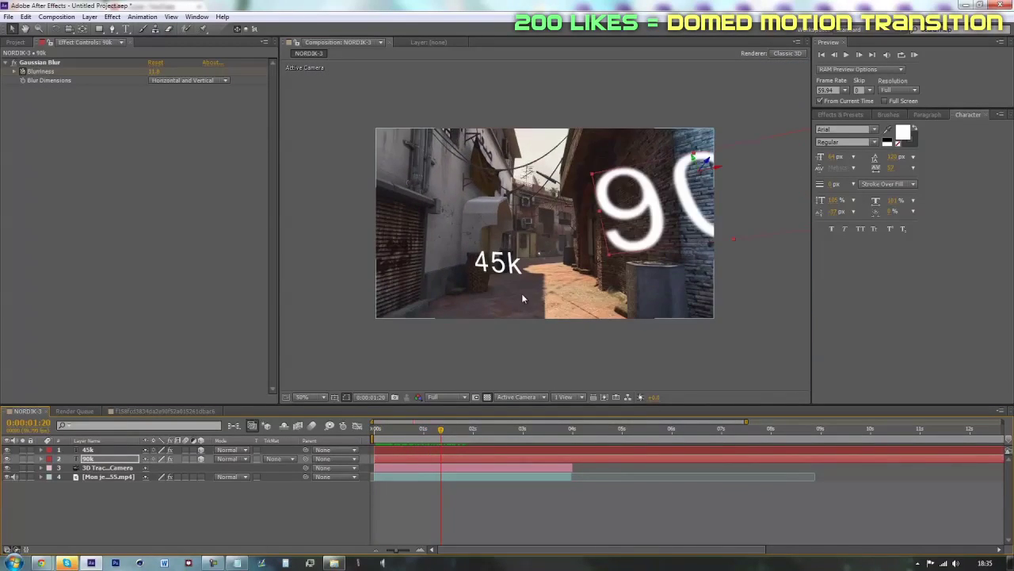
pyautogui.press(',')
pyautogui.press('.')
pyautogui.press('.')
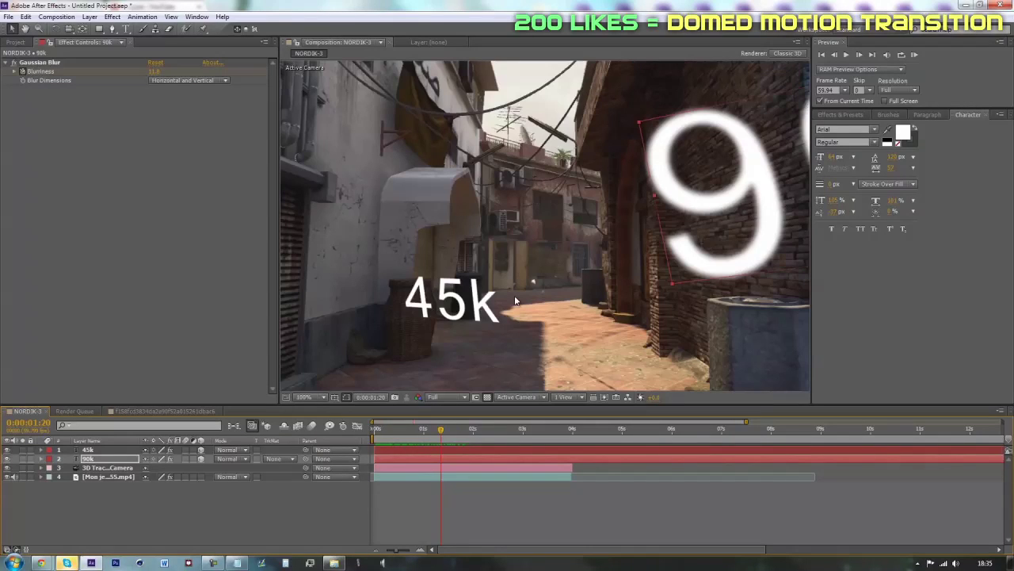
pyautogui.press(',')
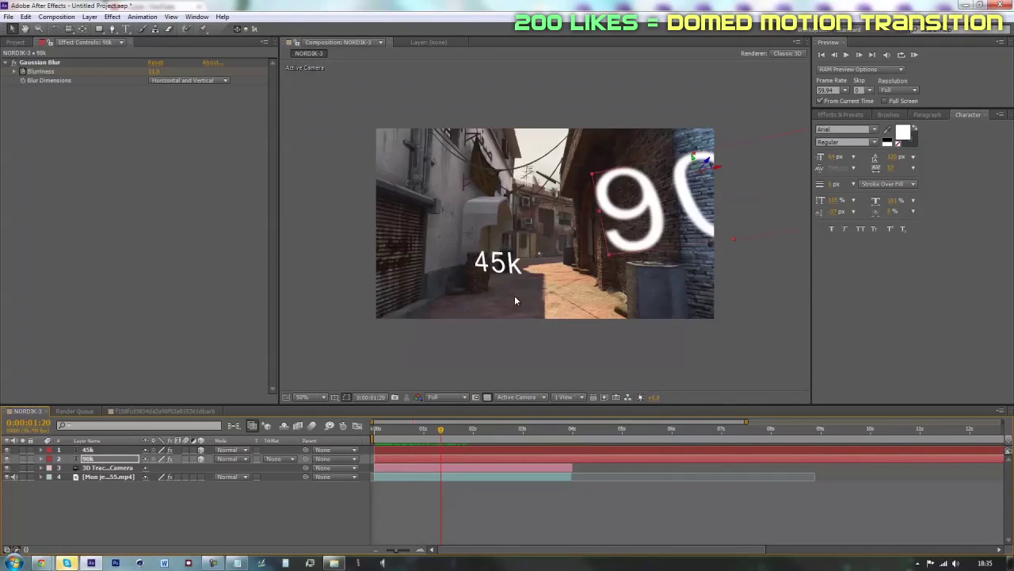
pyautogui.click(435, 435)
pyautogui.moveTo(437, 438); pyautogui.dragTo(386, 447)
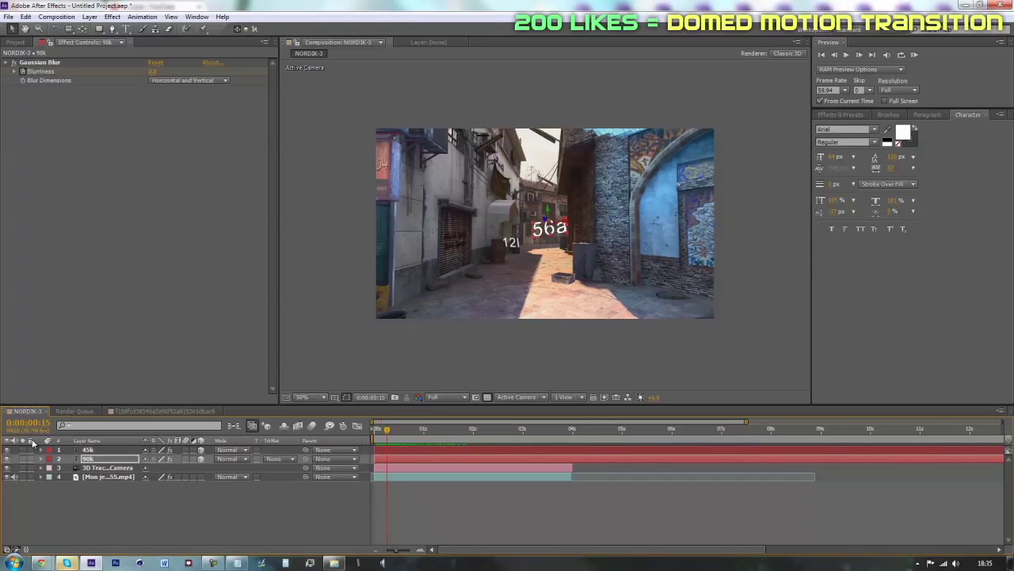
# Switch to the "imagine" YouTube video in the browser, play it, pause it at 0:14, and return to After Effects.
pyautogui.moveTo(42, 563)
pyautogui.click(182, 507)
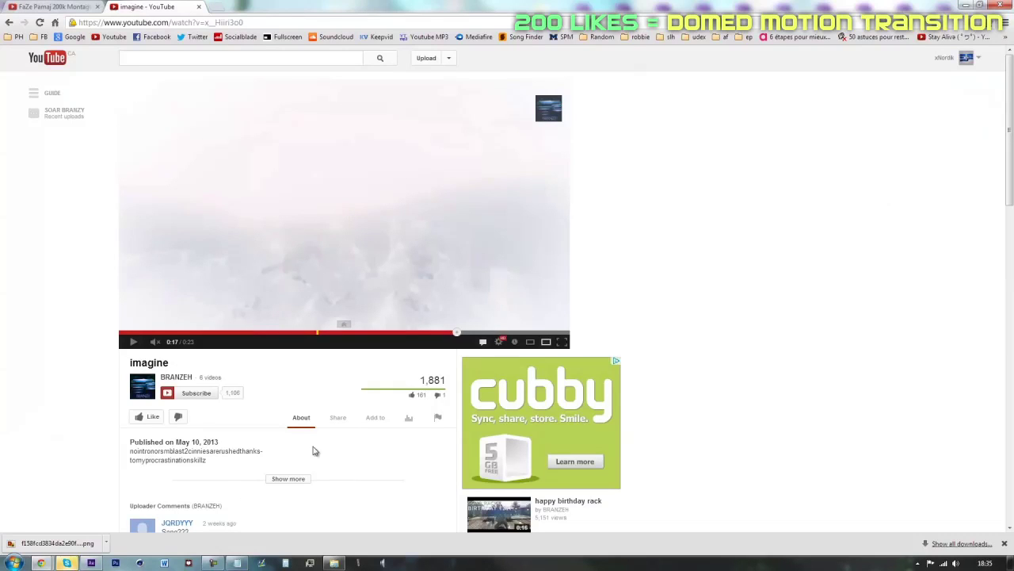
pyautogui.click(380, 293)
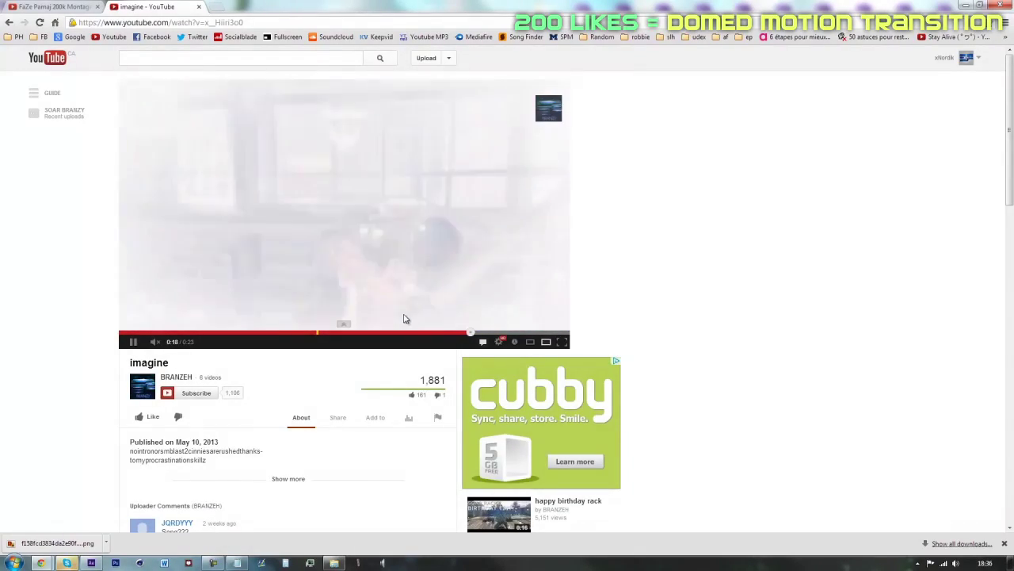
pyautogui.click(394, 333)
pyautogui.press('space')
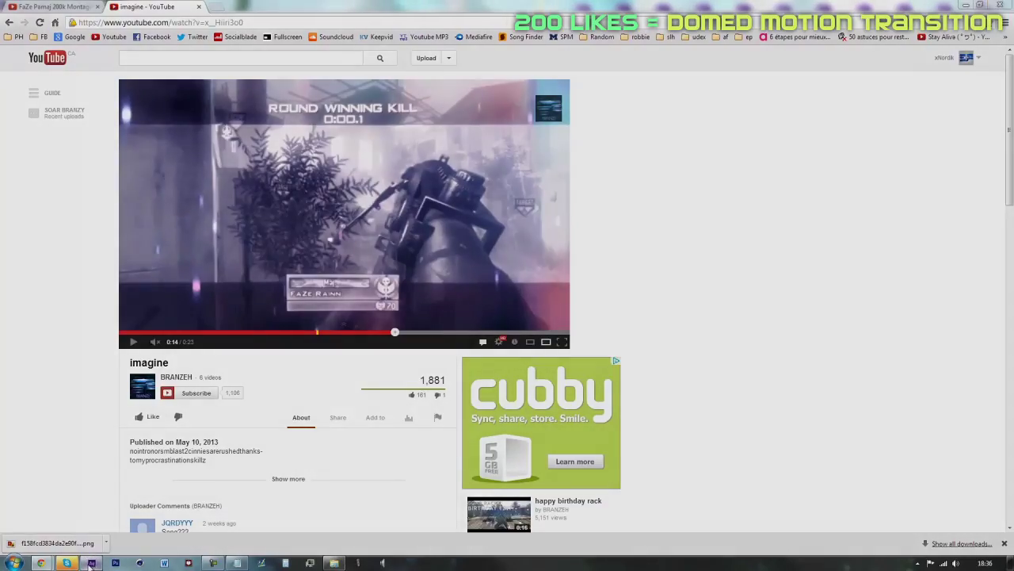
pyautogui.click(91, 563)
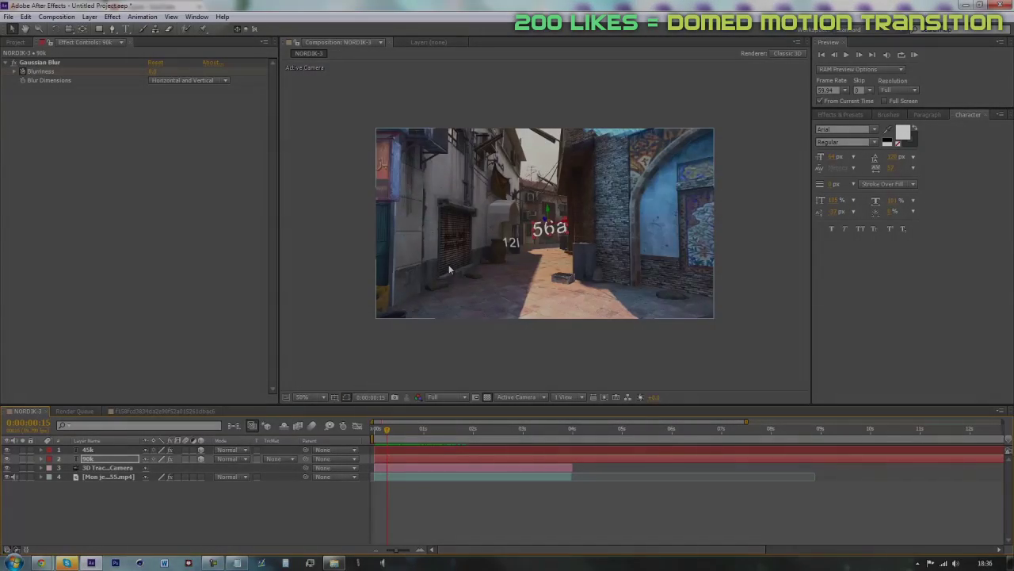
pyautogui.scroll(-1, 453, 267)
pyautogui.scroll(4, 467, 273)
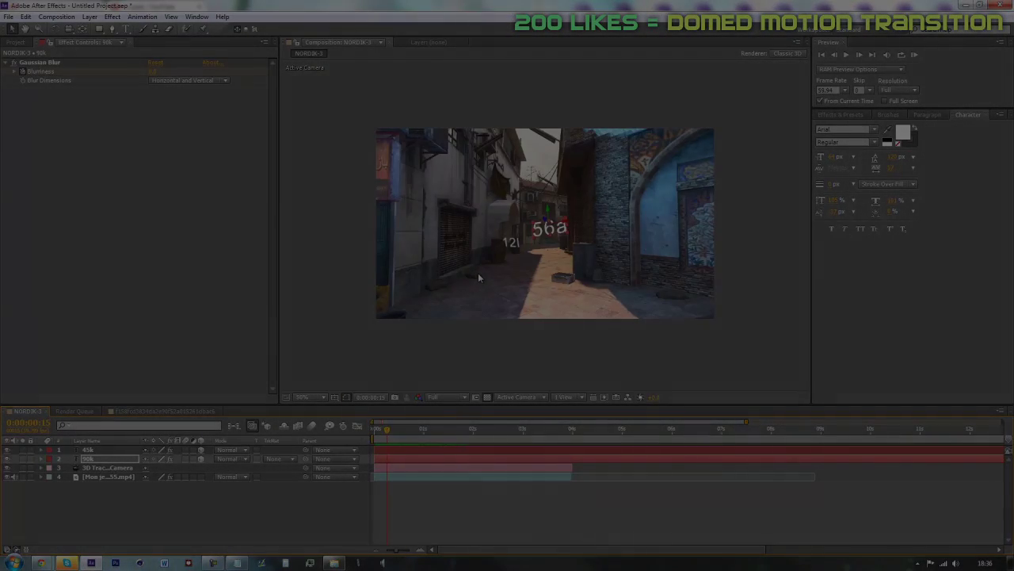